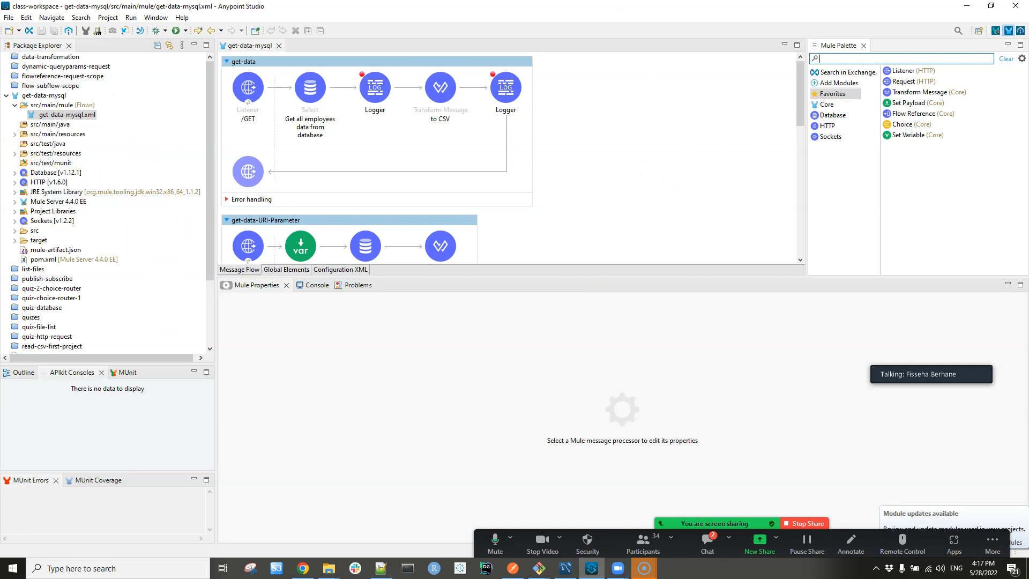
# - Open config.yaml from the src/main/resources folder
pyautogui.click(15, 134)
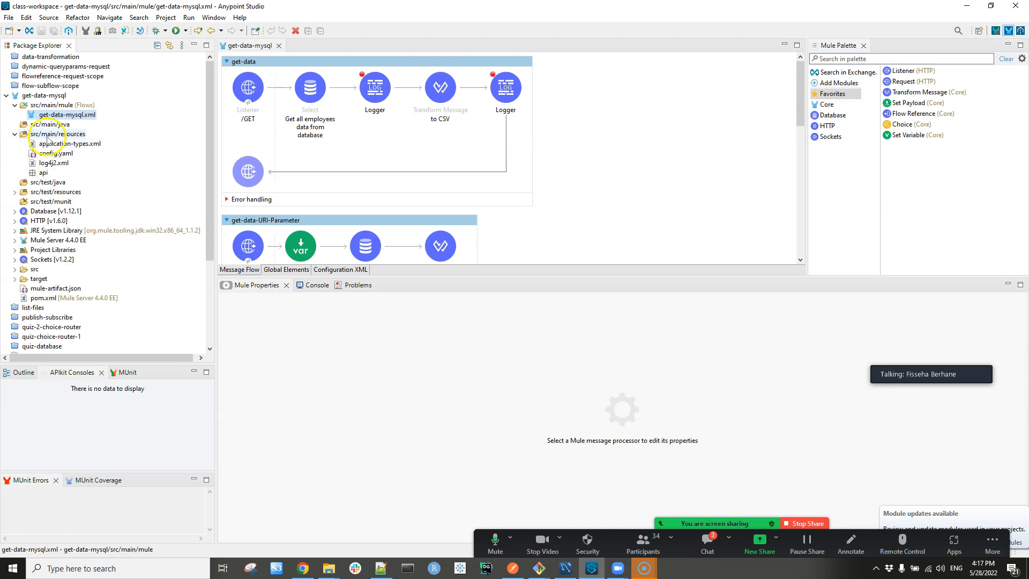
pyautogui.click(47, 136)
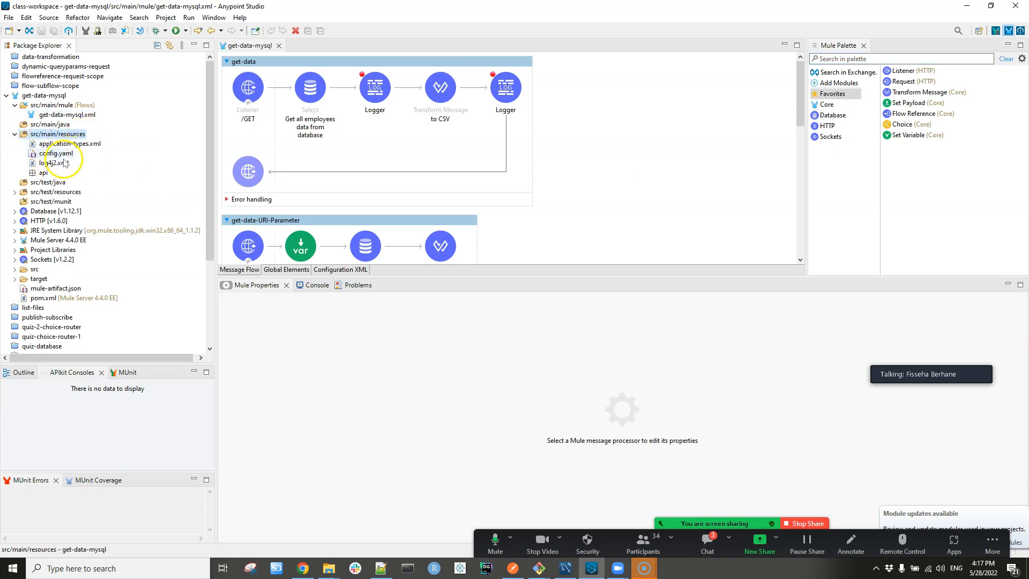
pyautogui.doubleClick(60, 154)
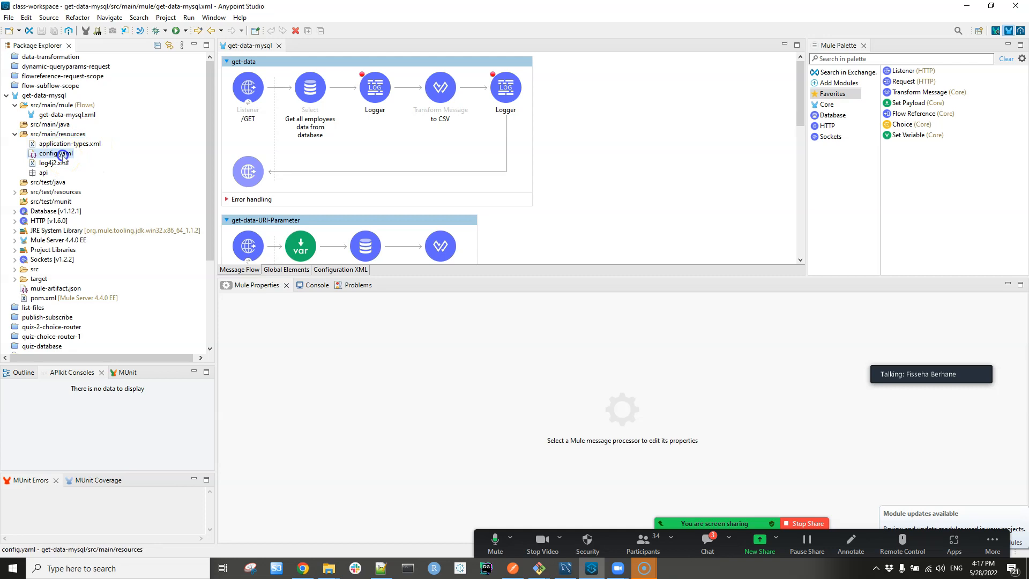
pyautogui.click(352, 127)
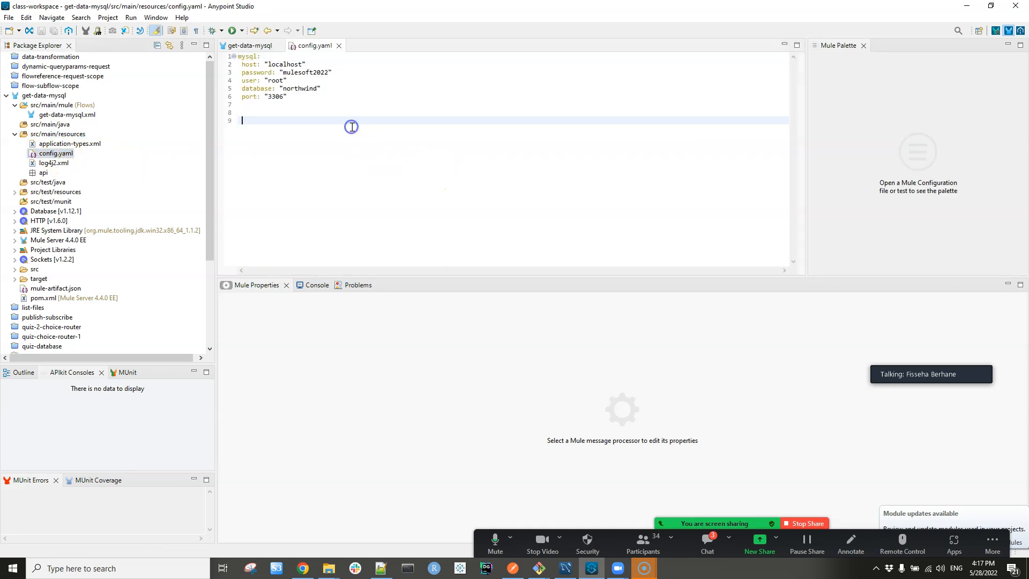
pyautogui.click(276, 97)
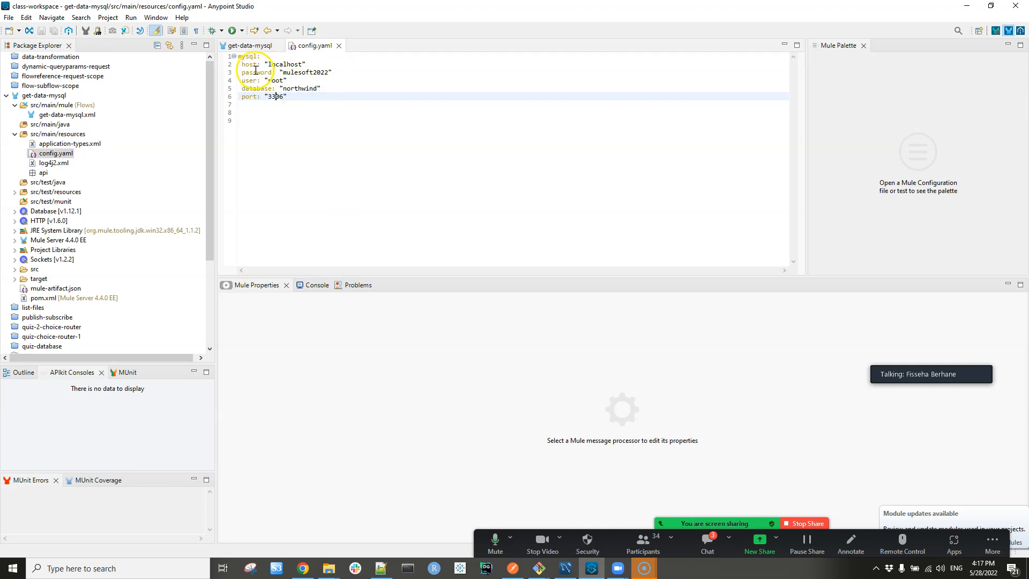
# - Review the mysql block's host, password and port entries
pyautogui.click(237, 57)
pyautogui.moveTo(237, 57); pyautogui.dragTo(295, 97)
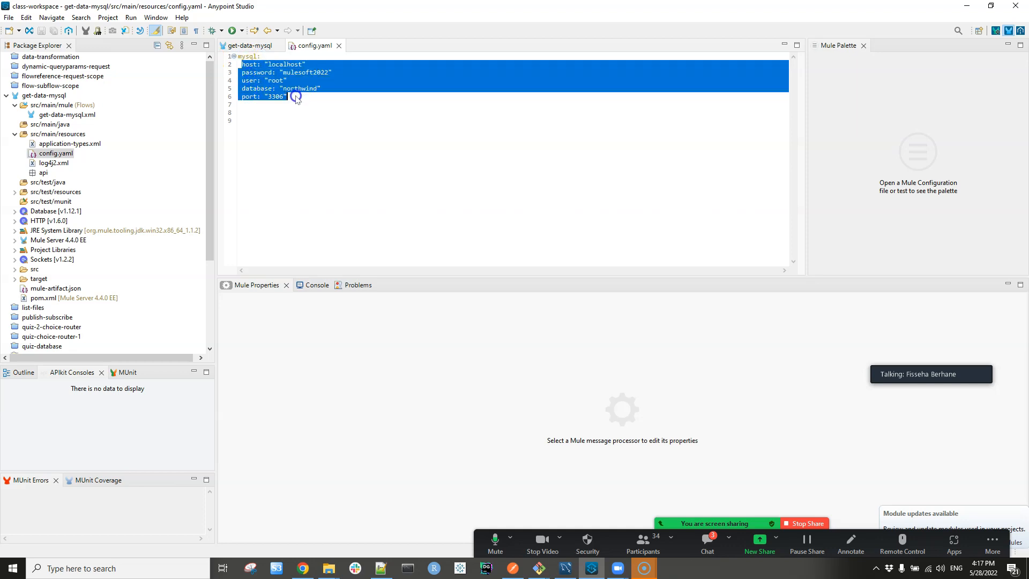
pyautogui.click(294, 97)
pyautogui.moveTo(257, 57); pyautogui.dragTo(321, 64)
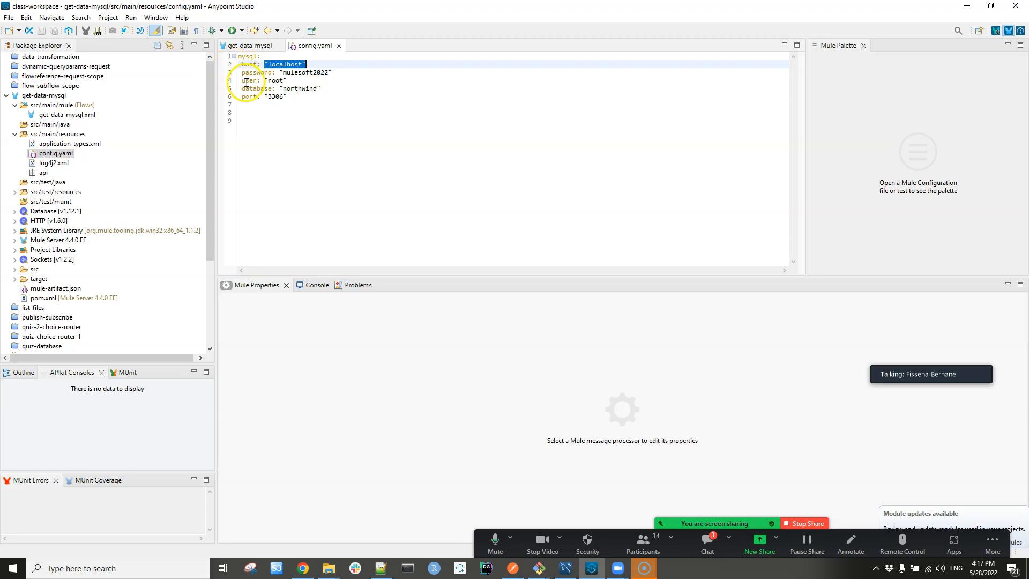
pyautogui.moveTo(242, 72); pyautogui.dragTo(272, 73)
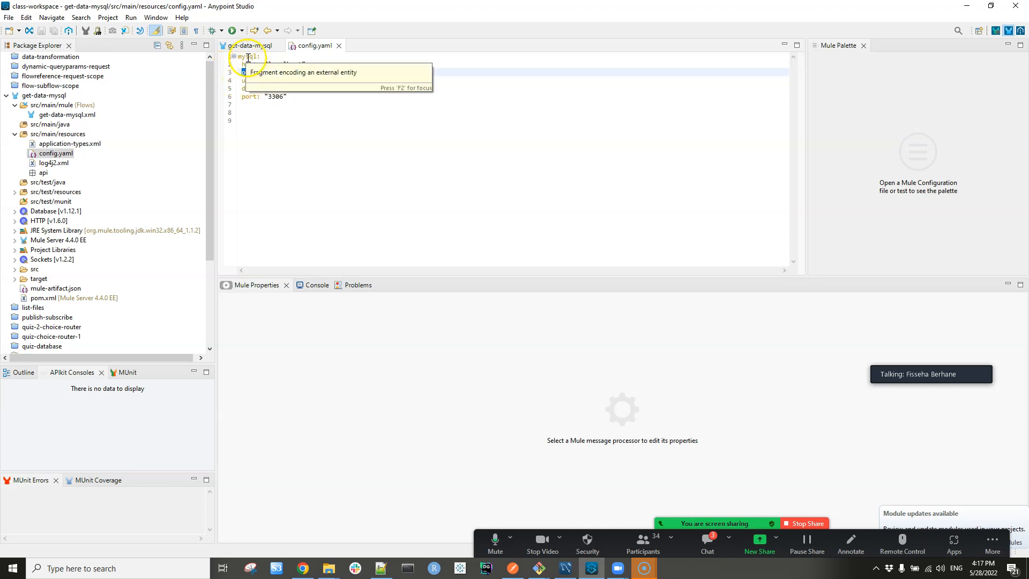
pyautogui.click(294, 97)
# - Add a myhost block with host "localhost" below the mysql settings
pyautogui.press('Return')
pyautogui.press('Return')
pyautogui.write('liste')
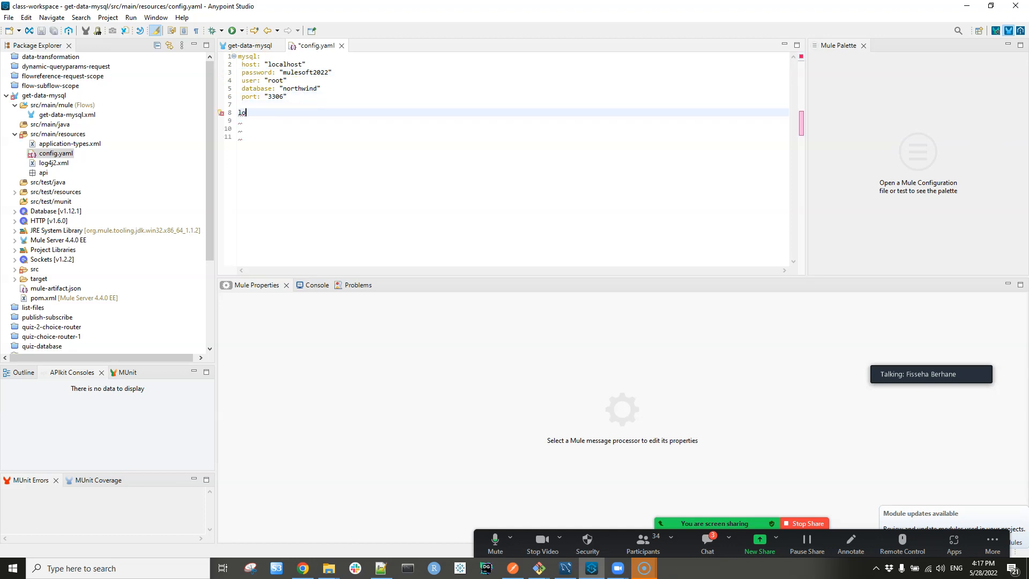
pyautogui.press('BackSpace')
pyautogui.press('BackSpace')
pyautogui.press('BackSpace')
pyautogui.press('BackSpace')
pyautogui.press('BackSpace')
pyautogui.write('myhost:')
pyautogui.press('Return')
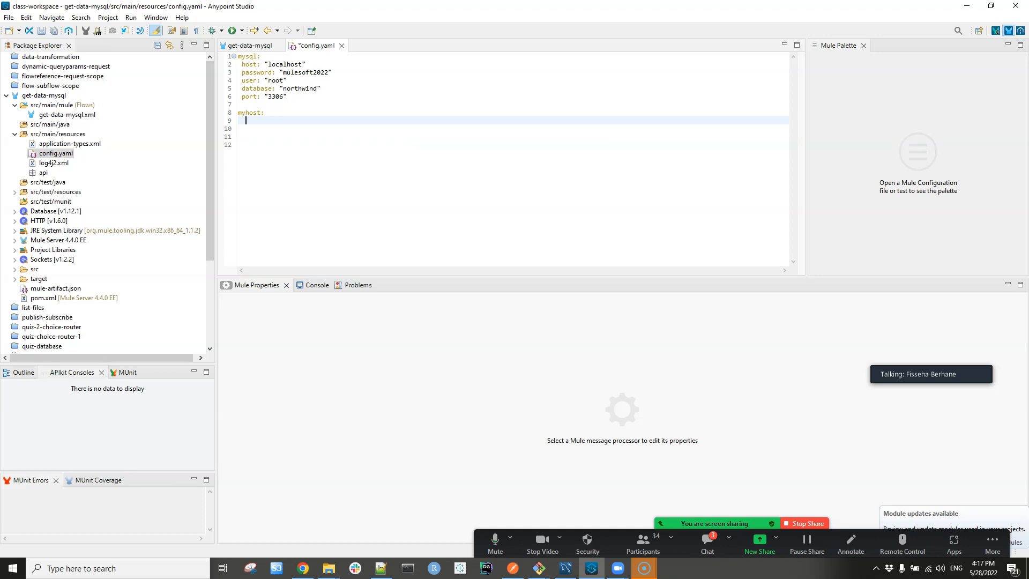
pyautogui.write('host: "localhost')
# - Close the config.yaml editor with the edits still unsaved
pyautogui.moveTo(238, 57)
pyautogui.mouseDown()
pyautogui.moveTo(262, 58)
pyautogui.moveTo(253, 70)
pyautogui.moveTo(288, 98)
pyautogui.moveTo(244, 69)
pyautogui.mouseUp()
pyautogui.click(246, 66)
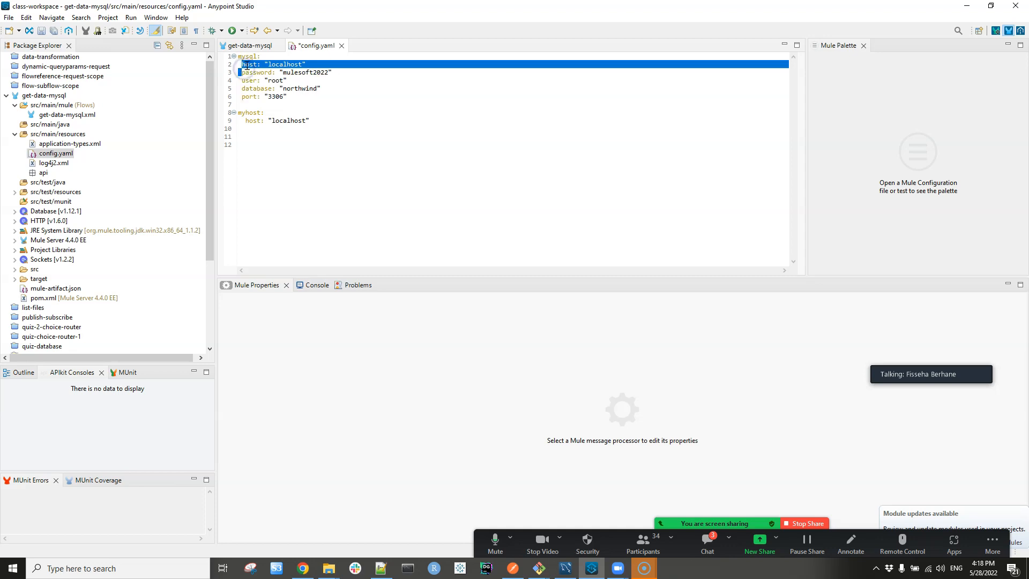
pyautogui.click(245, 65)
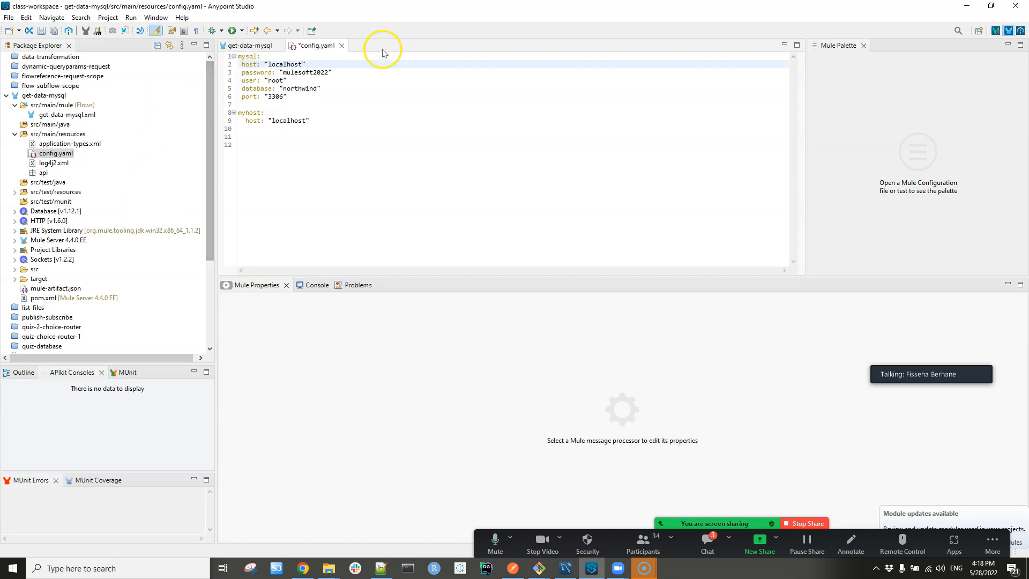
pyautogui.click(342, 46)
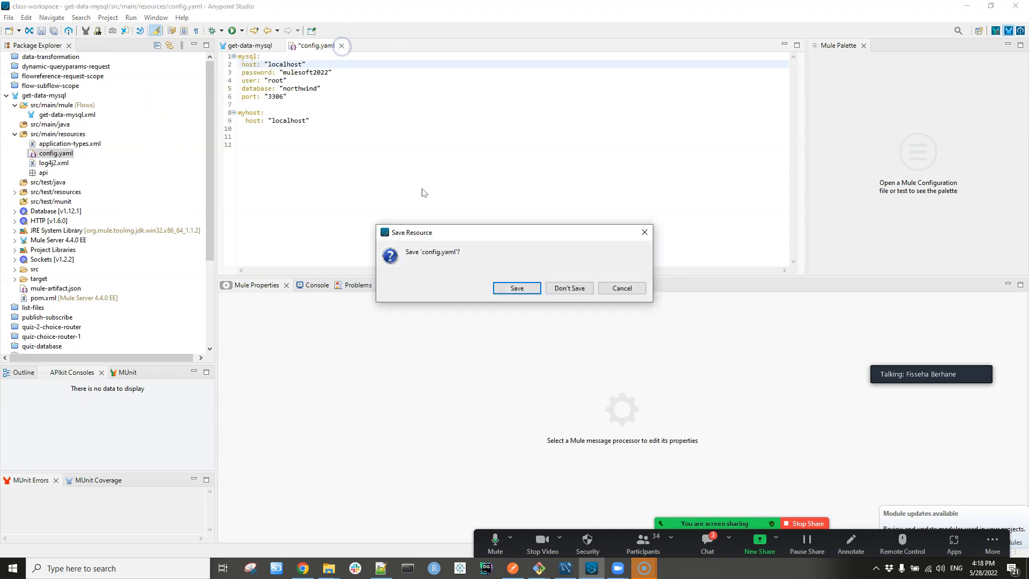
# - Discard the unsaved edits and delete config.yaml from src/main/resources
pyautogui.click(563, 287)
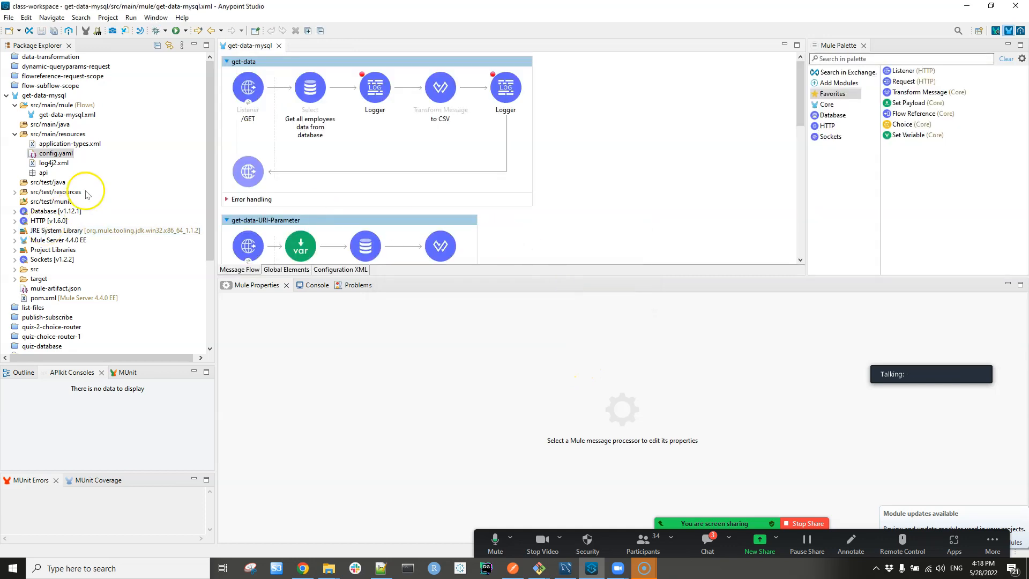
pyautogui.rightClick(63, 153)
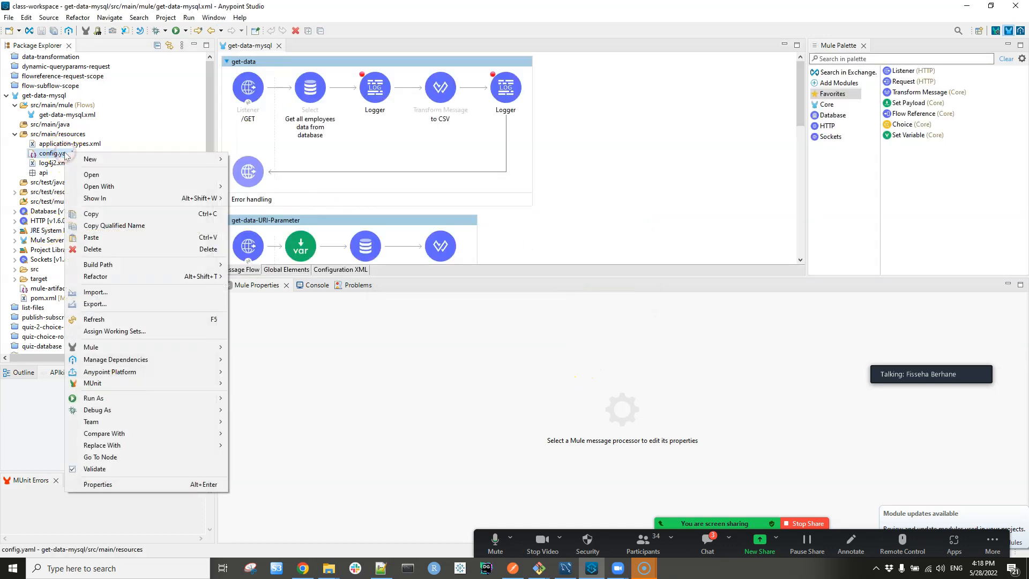
pyautogui.click(95, 248)
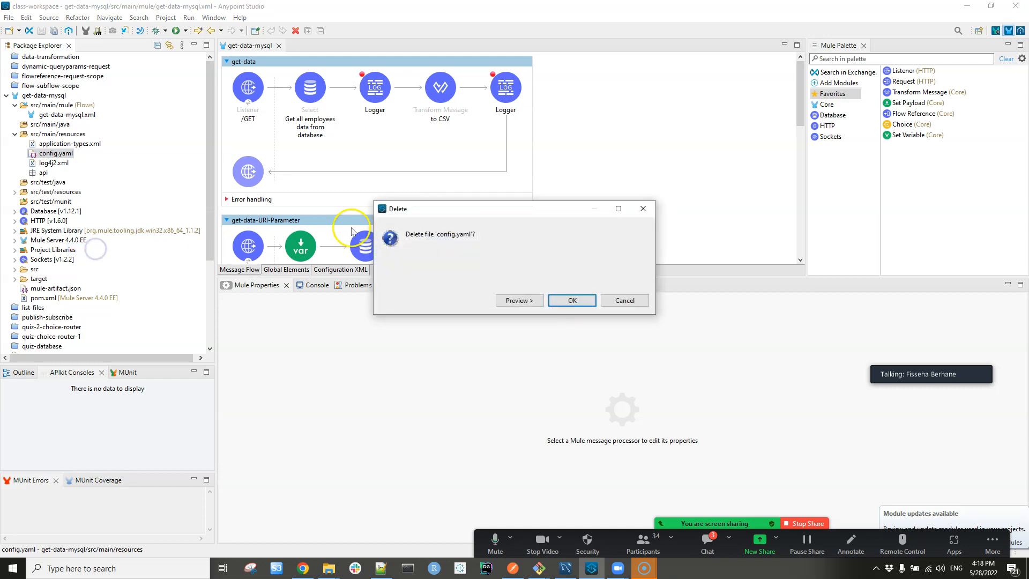
pyautogui.click(566, 300)
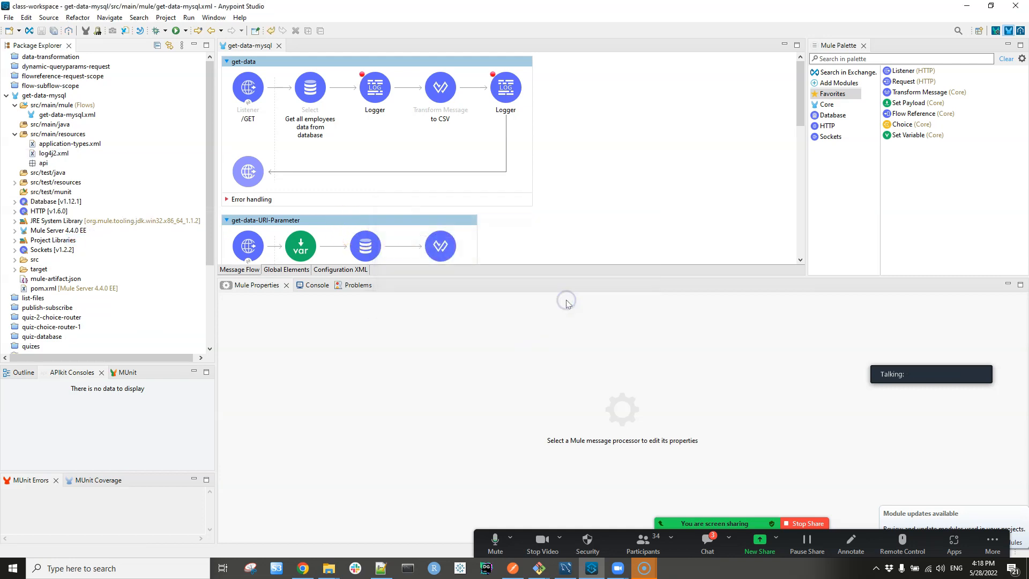
pyautogui.click(14, 134)
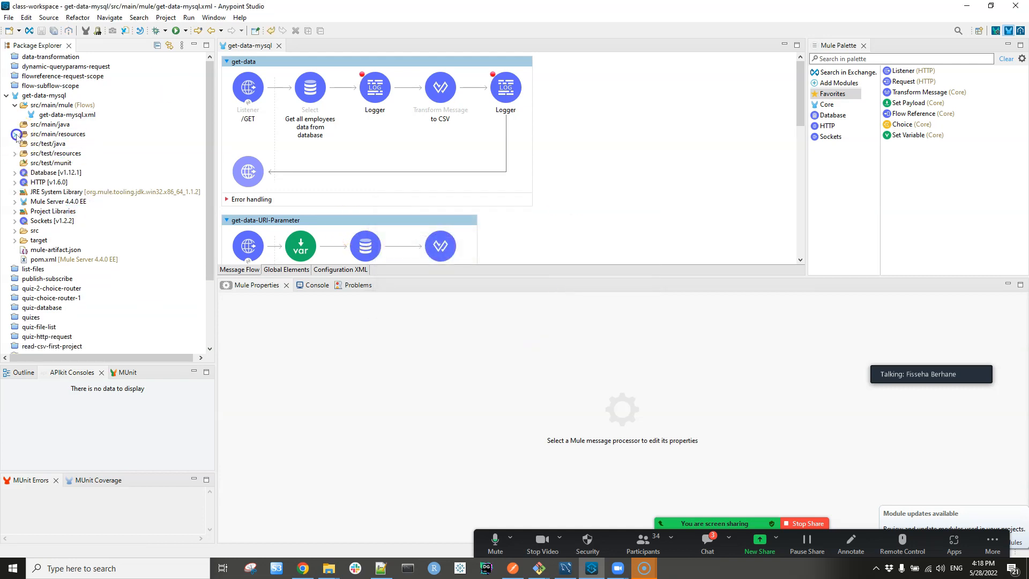
pyautogui.click(6, 96)
pyautogui.click(5, 95)
pyautogui.click(33, 135)
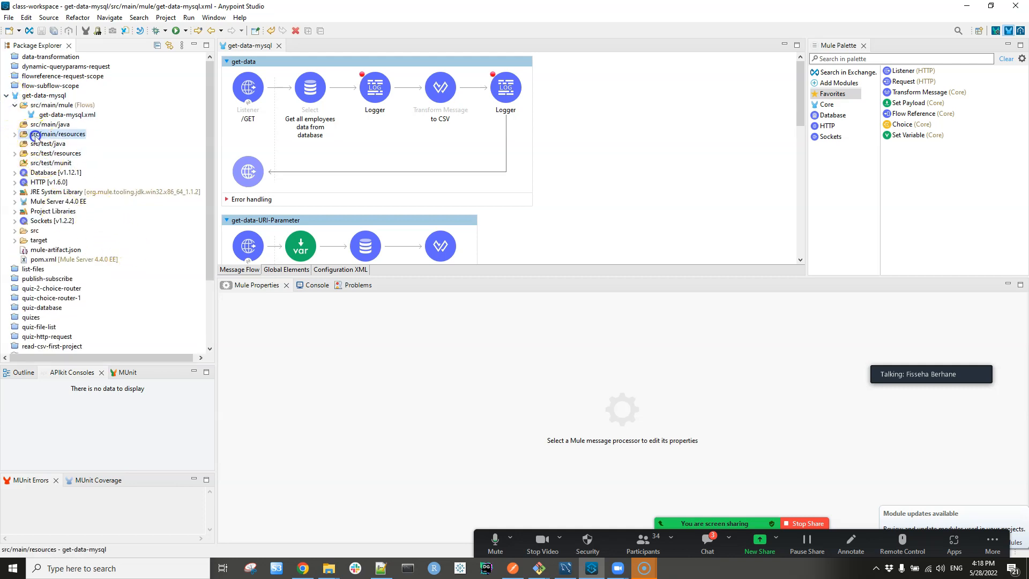
pyautogui.click(14, 134)
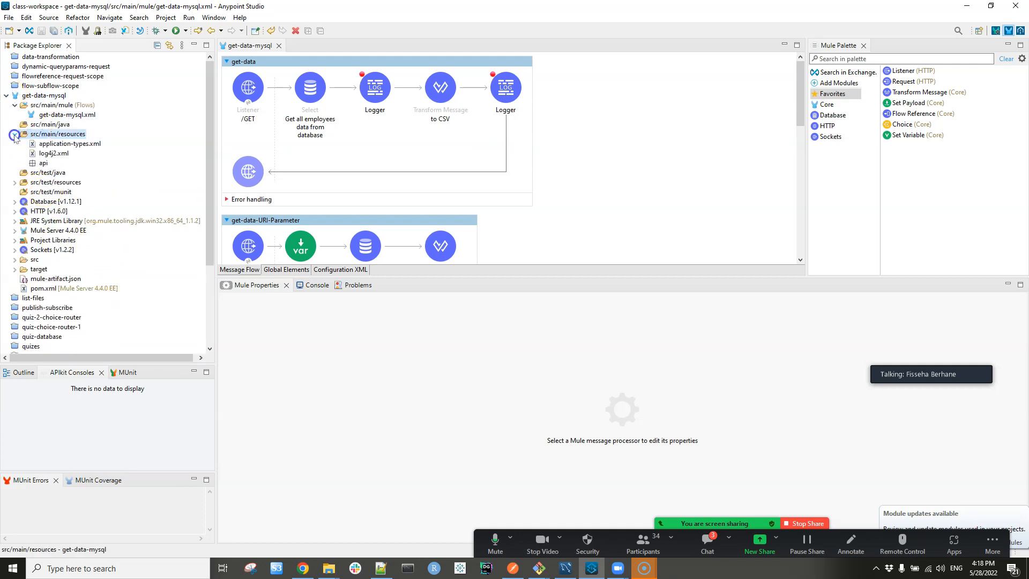
# - Create a new empty file named config.yaml in src/main/resources
pyautogui.rightClick(62, 135)
pyautogui.click(86, 141)
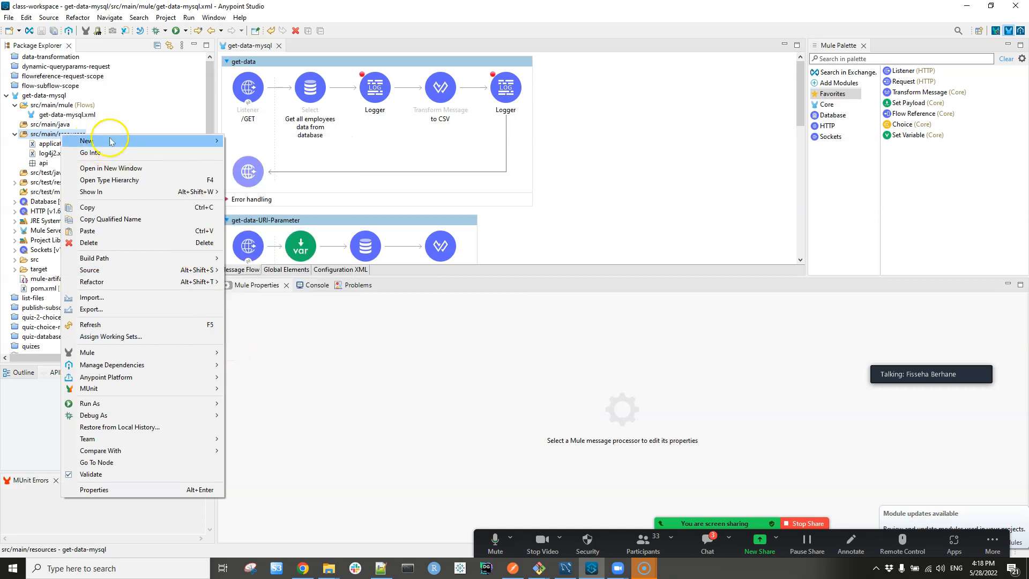
pyautogui.moveTo(172, 149)
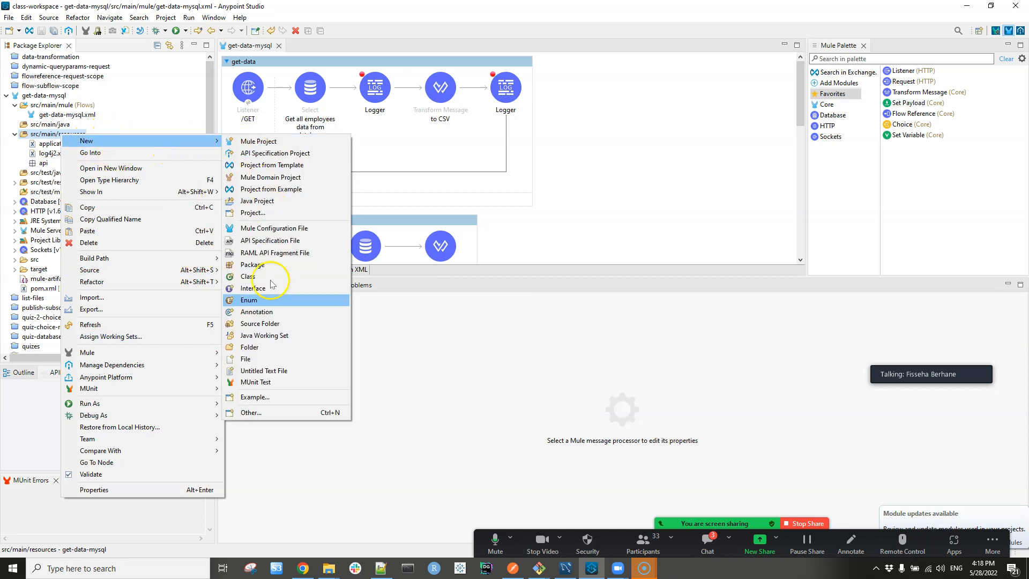
pyautogui.click(245, 359)
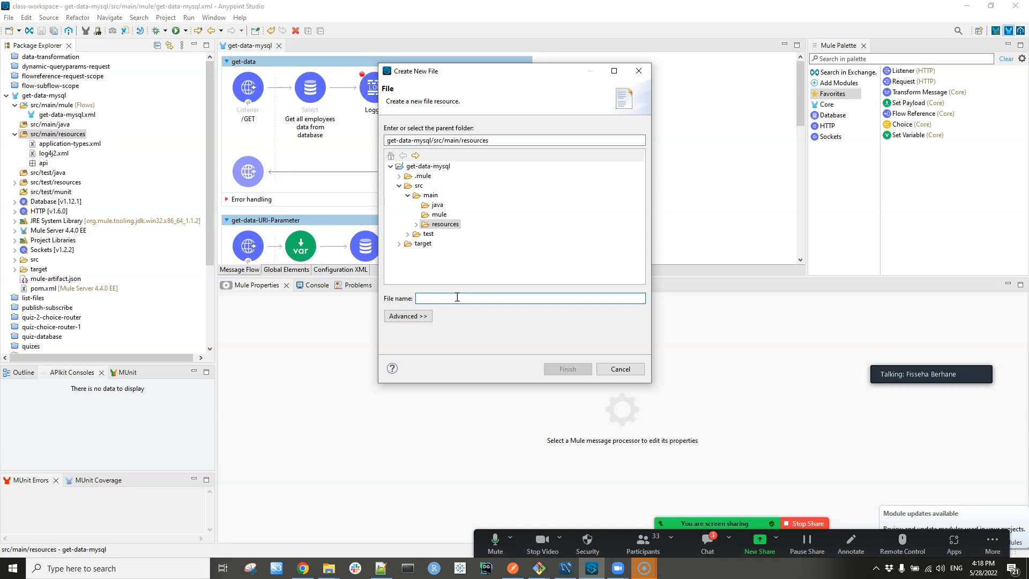
pyautogui.write('congig')
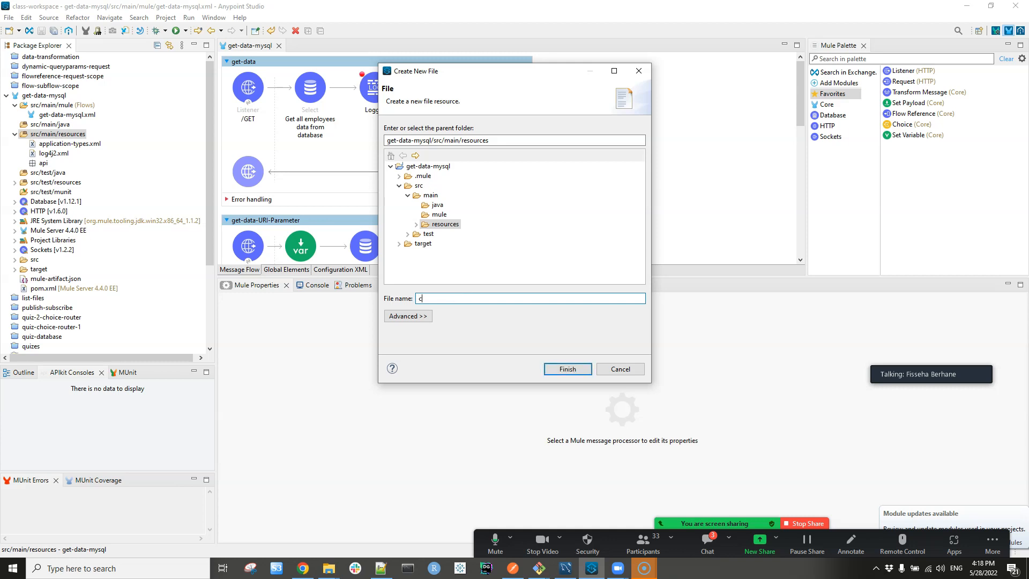
pyautogui.press('BackSpace')
pyautogui.press('BackSpace')
pyautogui.press('BackSpace')
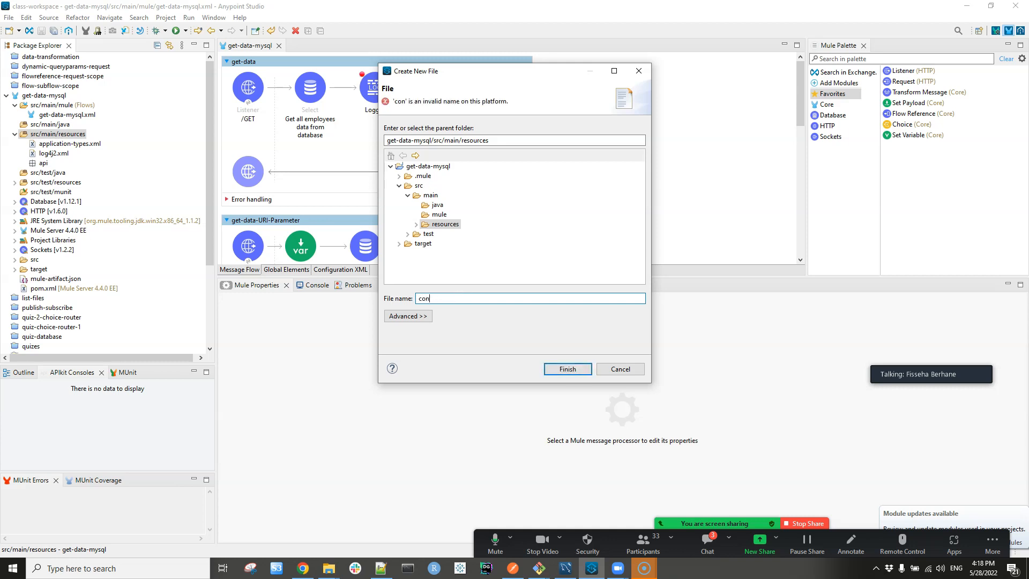
pyautogui.write('fig.')
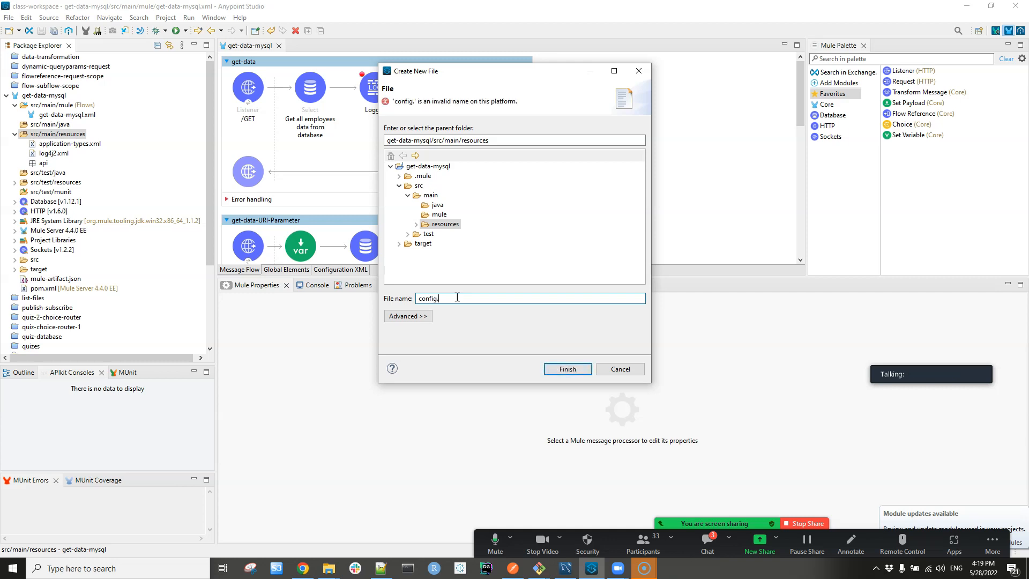
pyautogui.write('yaml')
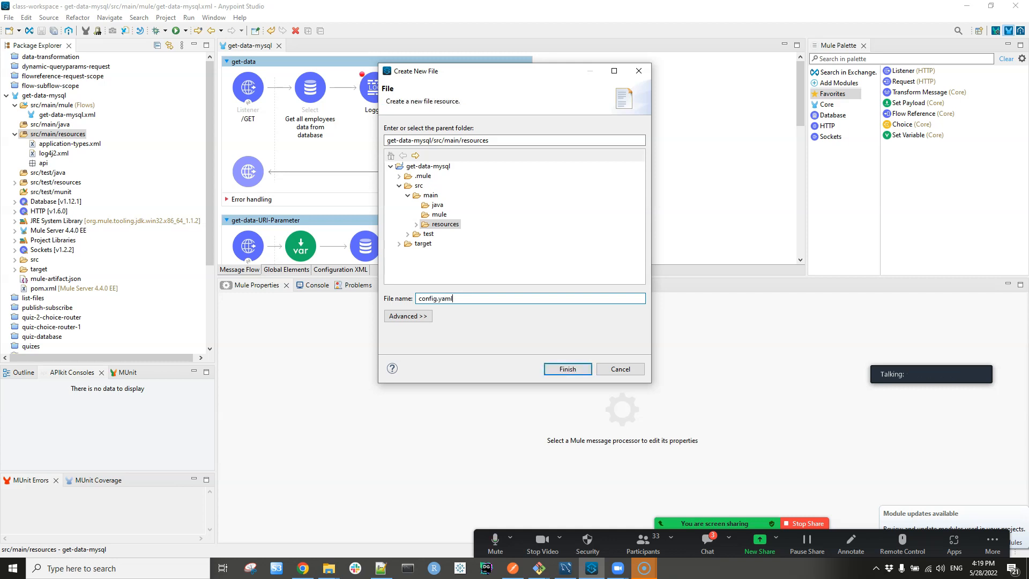
pyautogui.click(561, 369)
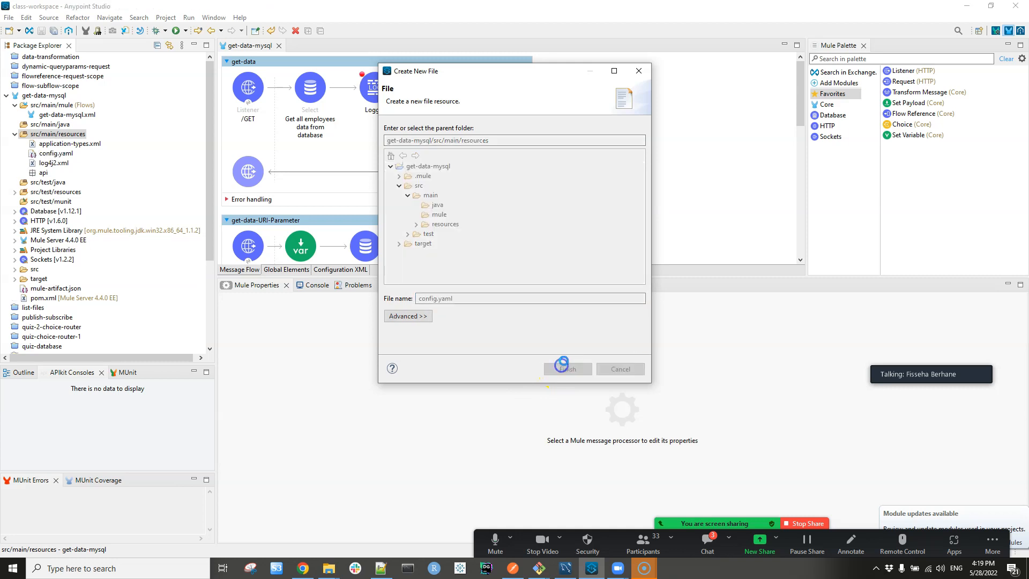
# - Start config.yaml with a mysql: block holding host "localhost"
pyautogui.write('m')
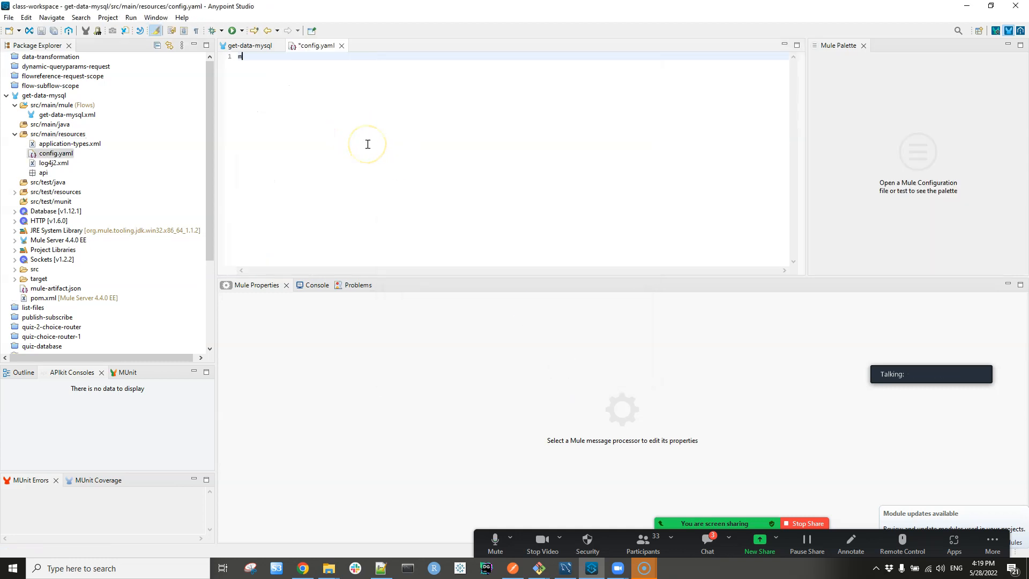
pyautogui.write('ysql:')
pyautogui.press('Return')
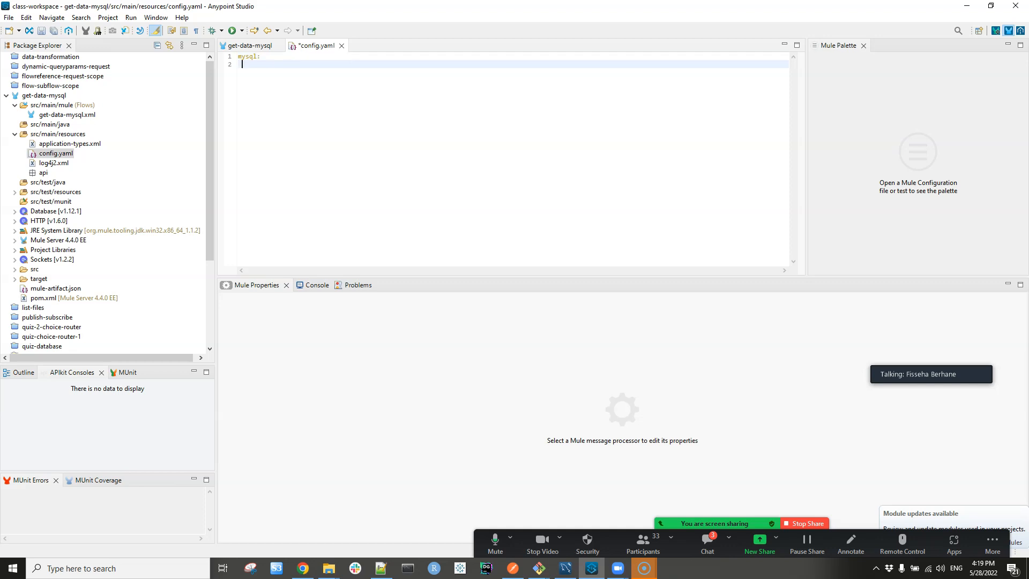
pyautogui.write('host: "')
pyautogui.write('localhost')
pyautogui.press('End')
pyautogui.press('Return')
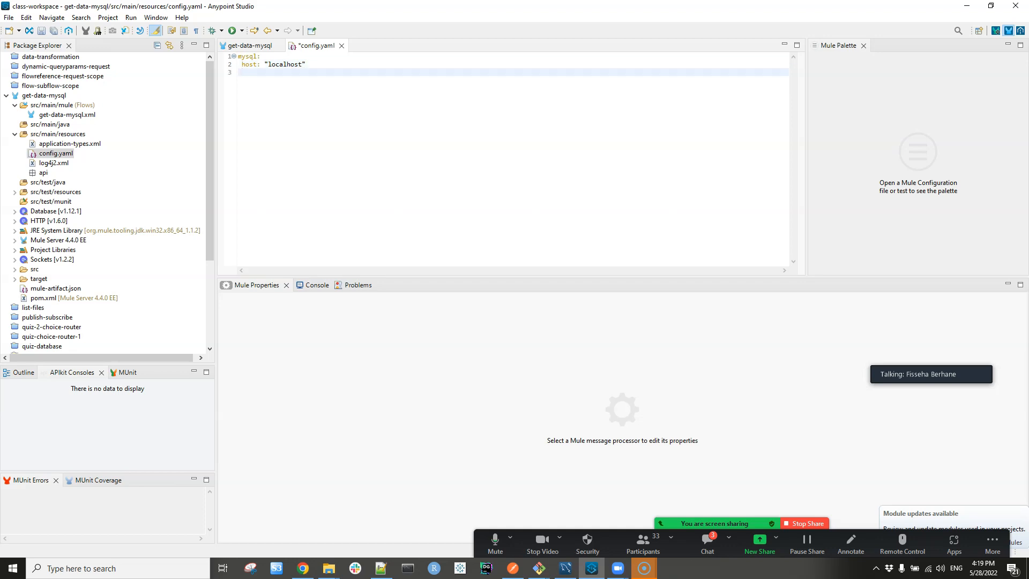
# - Add the password, user "root", dbase "northwind" and port 3306 entries, then save
pyautogui.press('Return')
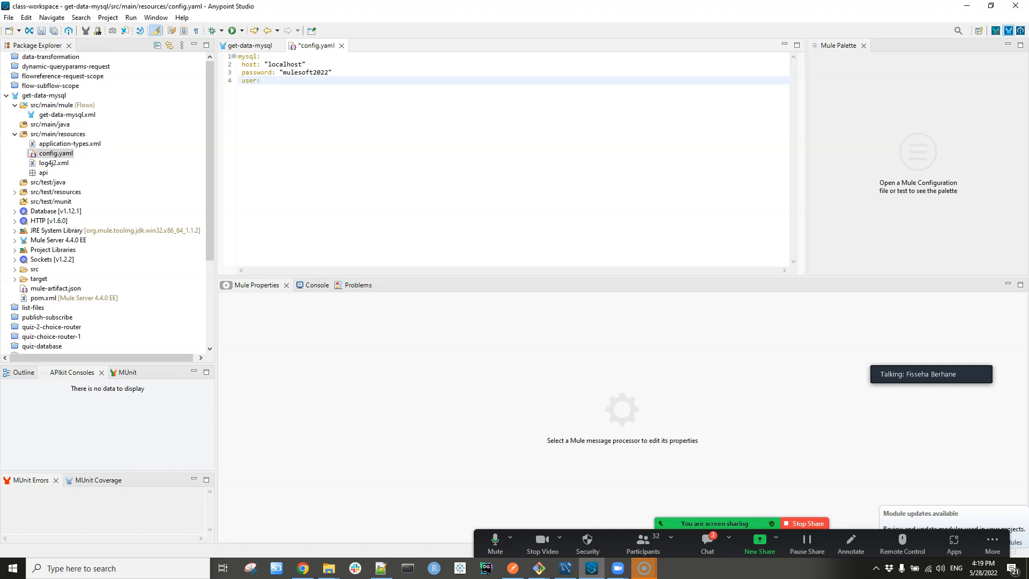
pyautogui.press('Return')
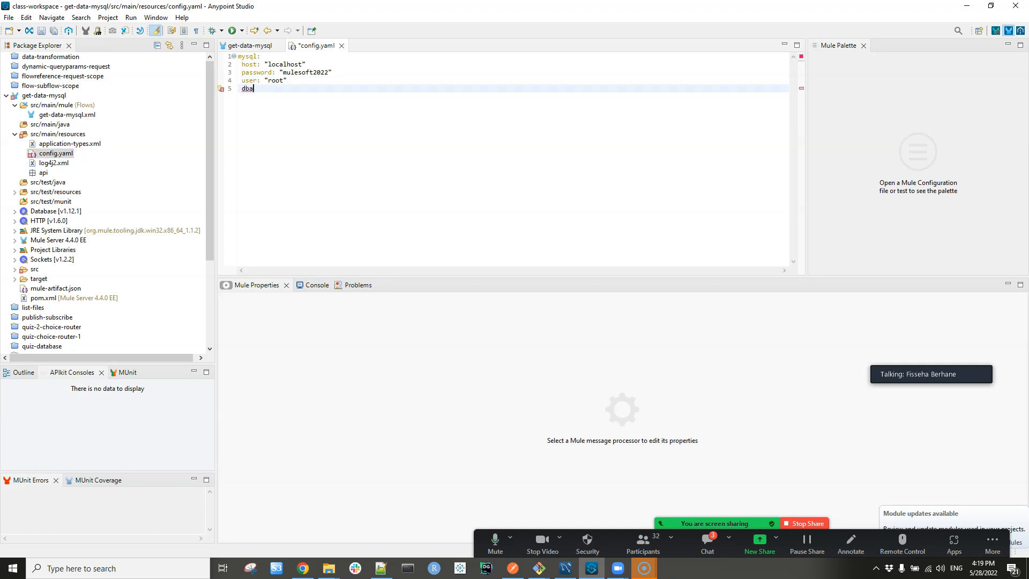
pyautogui.press('Return')
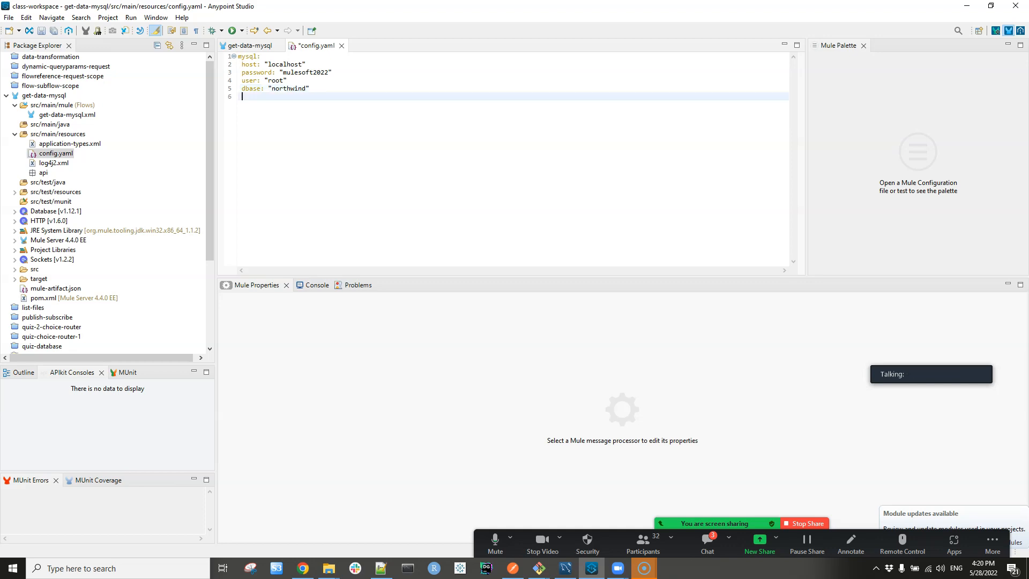
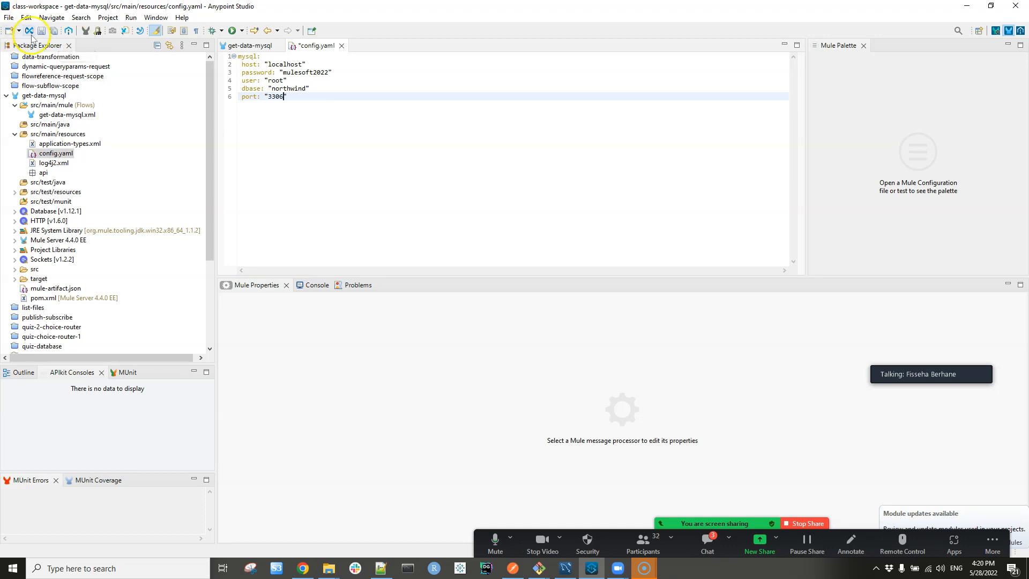
pyautogui.click(56, 29)
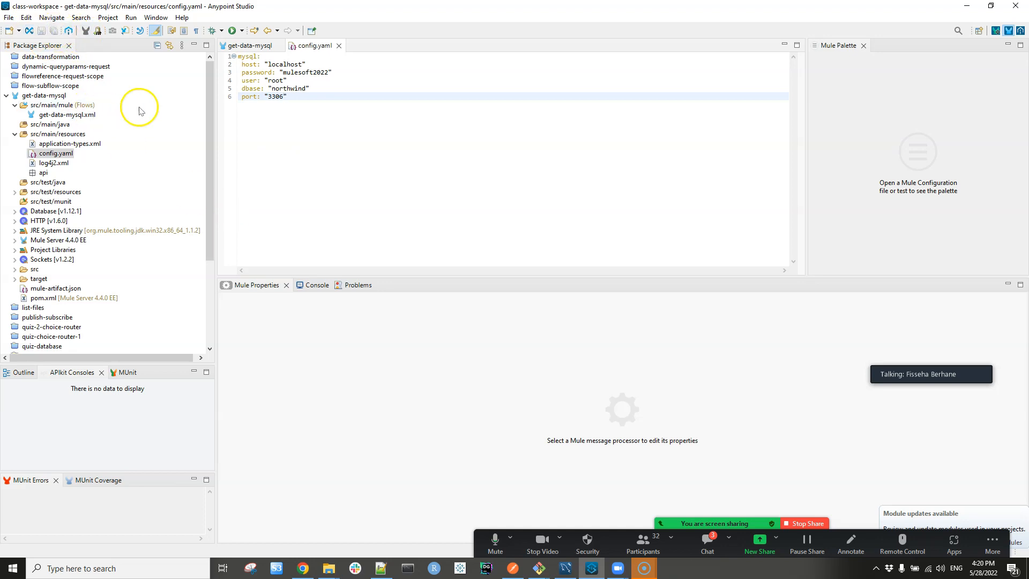
# - Open the Select step's Database Config and reveal its password alongside localhost, 3306, root, northwind
pyautogui.click(250, 45)
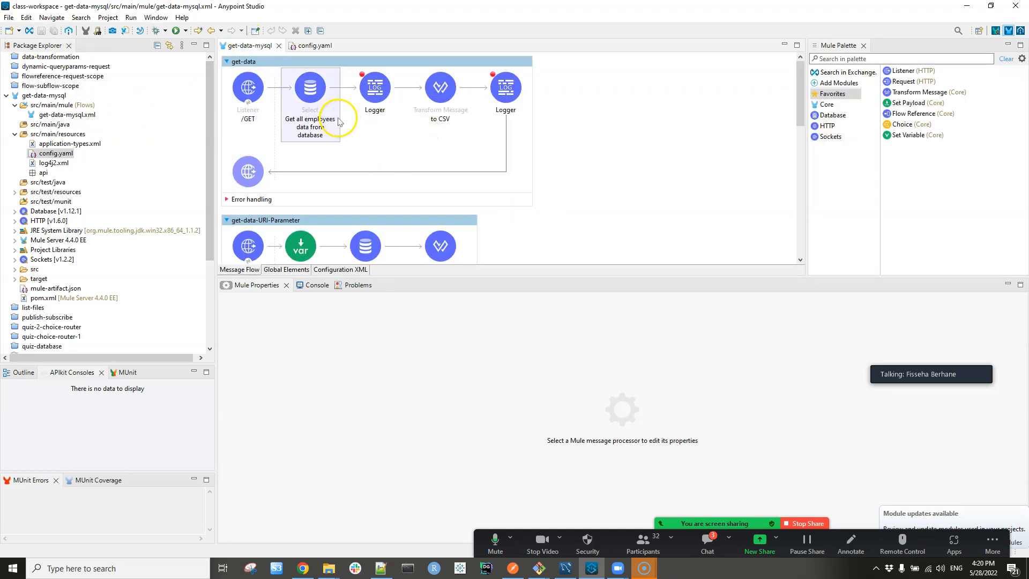
pyautogui.click(316, 128)
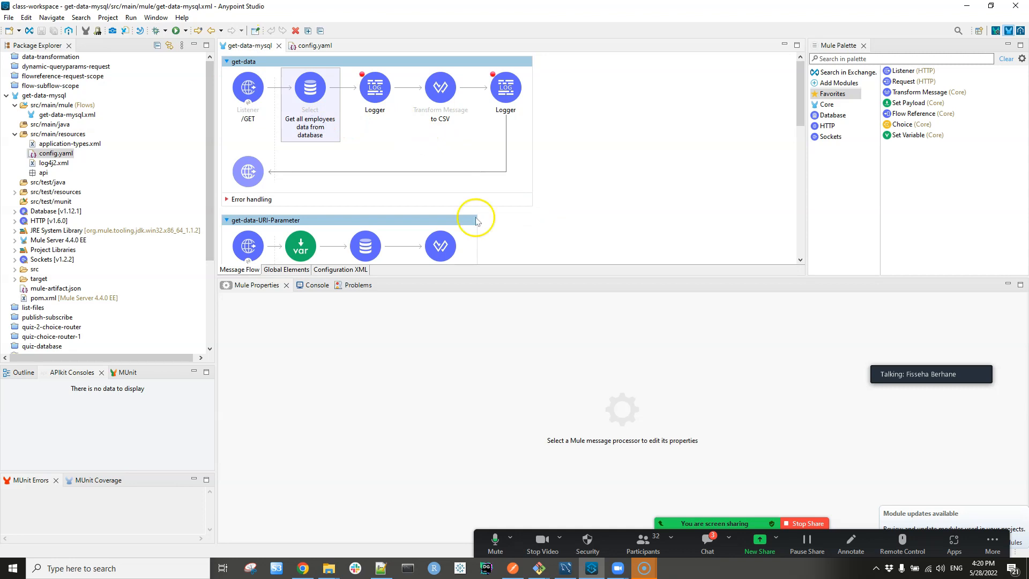
pyautogui.click(847, 352)
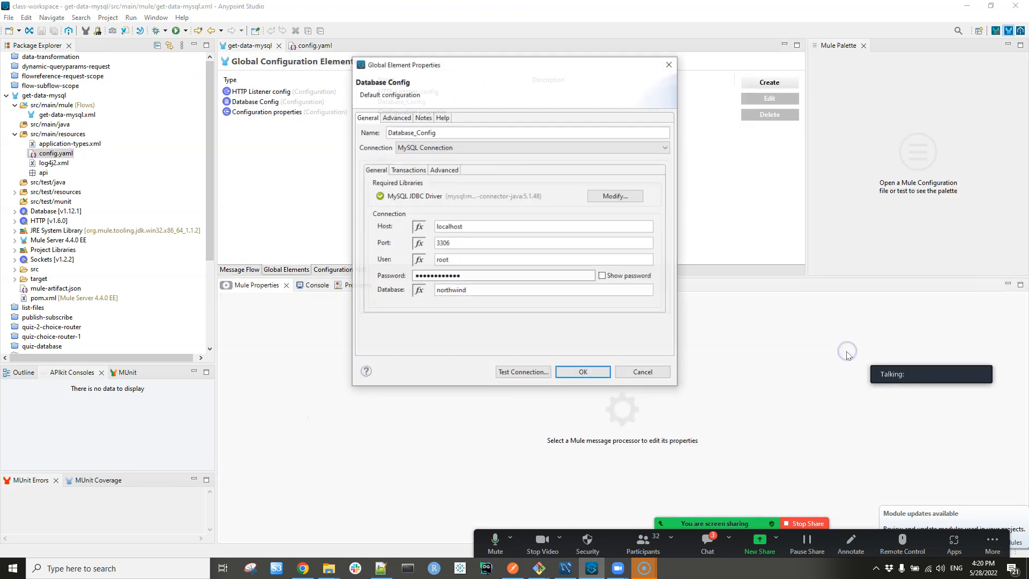
pyautogui.moveTo(463, 228); pyautogui.dragTo(396, 243)
pyautogui.moveTo(476, 262); pyautogui.dragTo(414, 259)
pyautogui.click(602, 276)
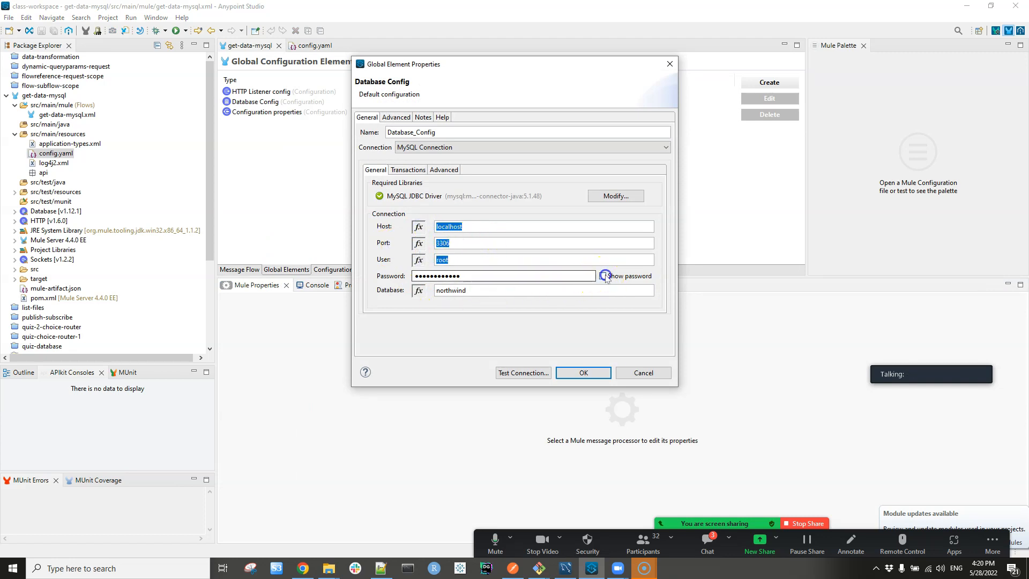
pyautogui.moveTo(478, 276); pyautogui.dragTo(301, 276)
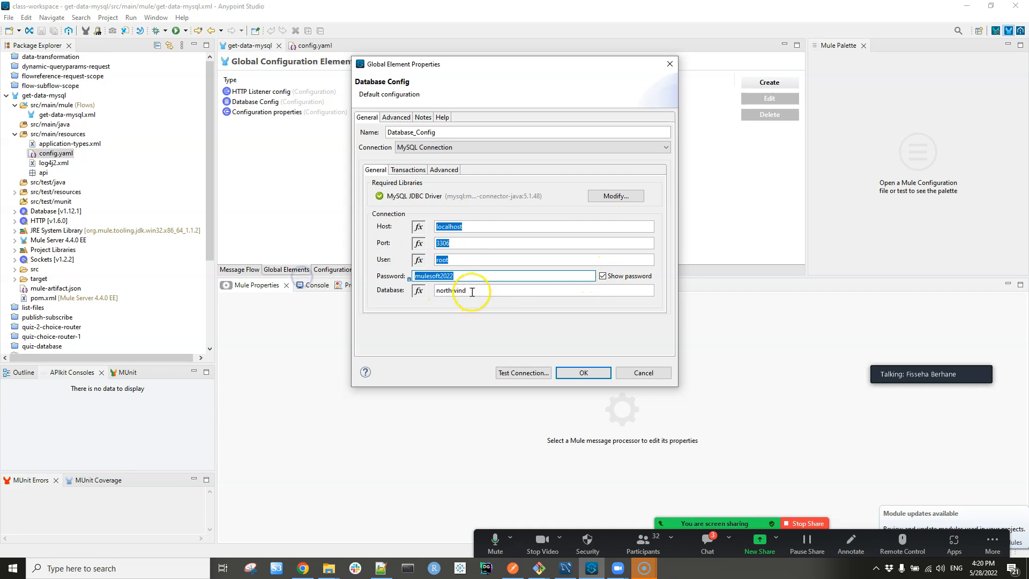
# - Cancel Database Config unchanged, check config.yaml, and return to the Global Elements list
pyautogui.click(636, 373)
pyautogui.click(303, 46)
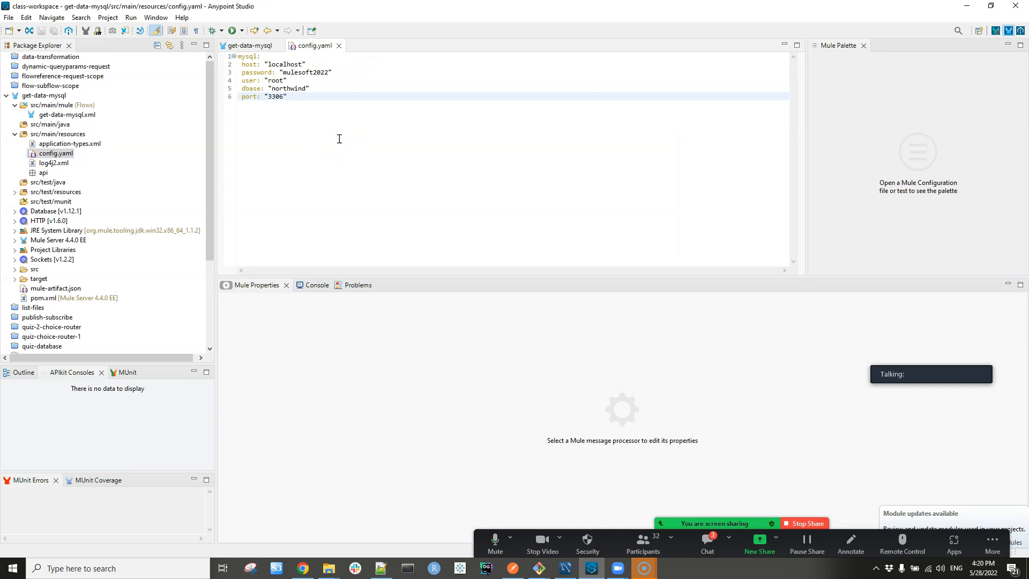
pyautogui.click(297, 97)
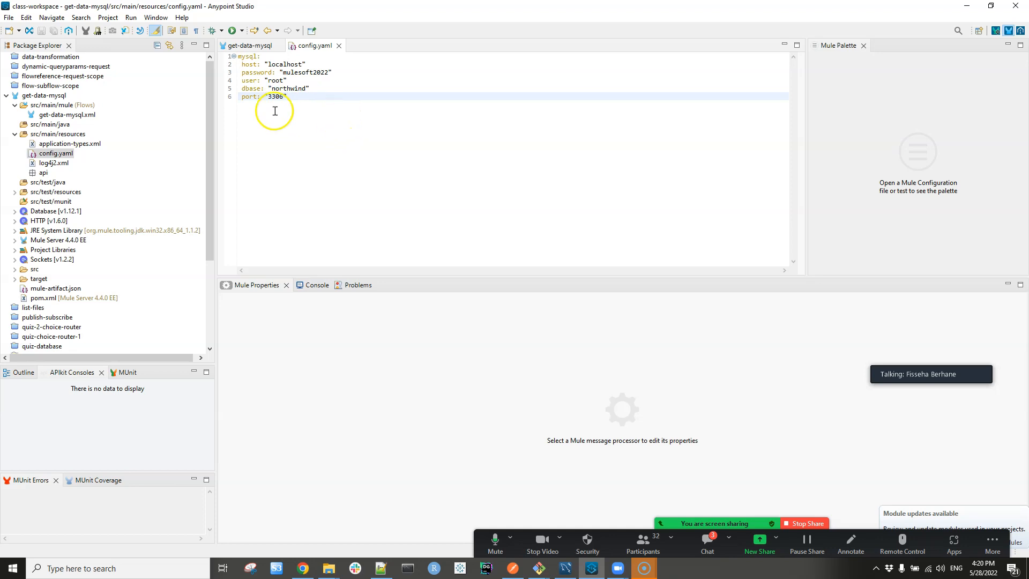
pyautogui.click(244, 45)
pyautogui.click(284, 271)
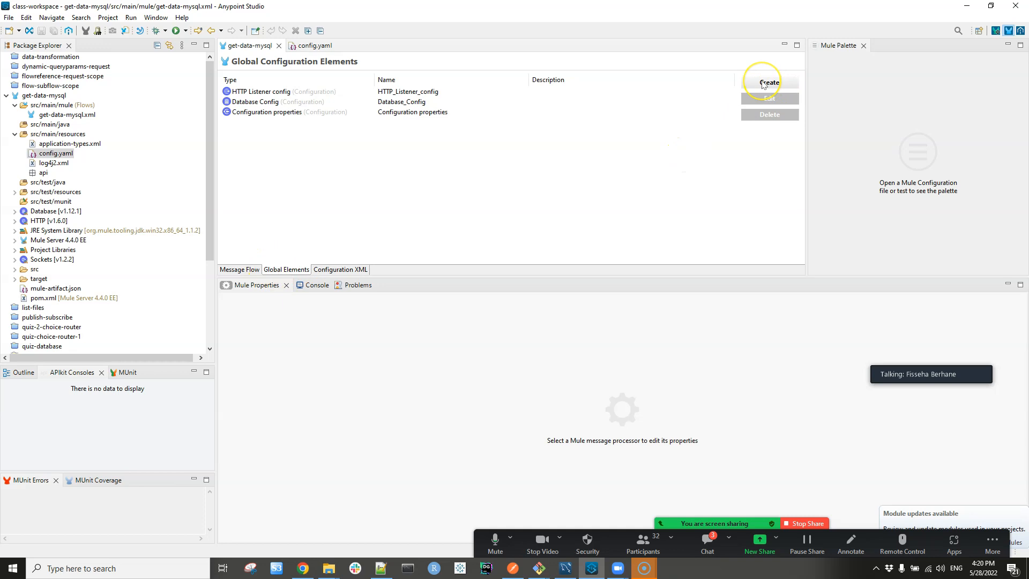
# - Create a Configuration properties global element and enlarge its settings dialog
pyautogui.click(763, 83)
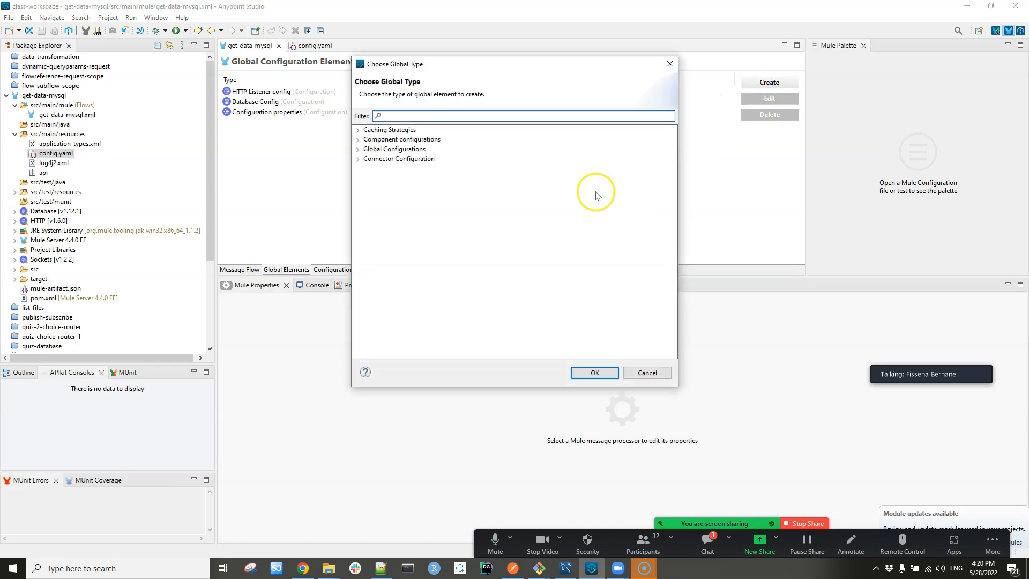
pyautogui.click(357, 150)
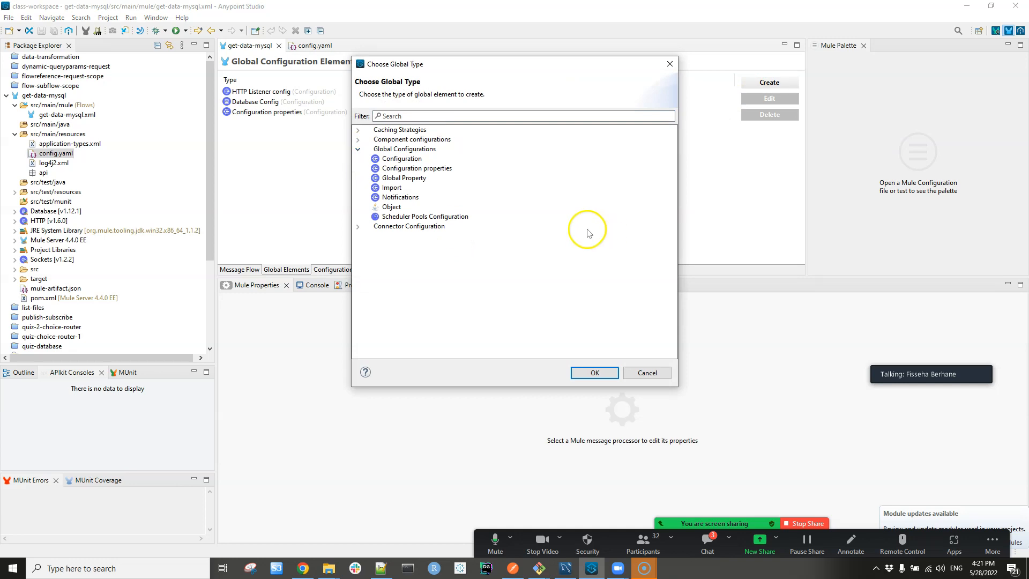
pyautogui.click(407, 169)
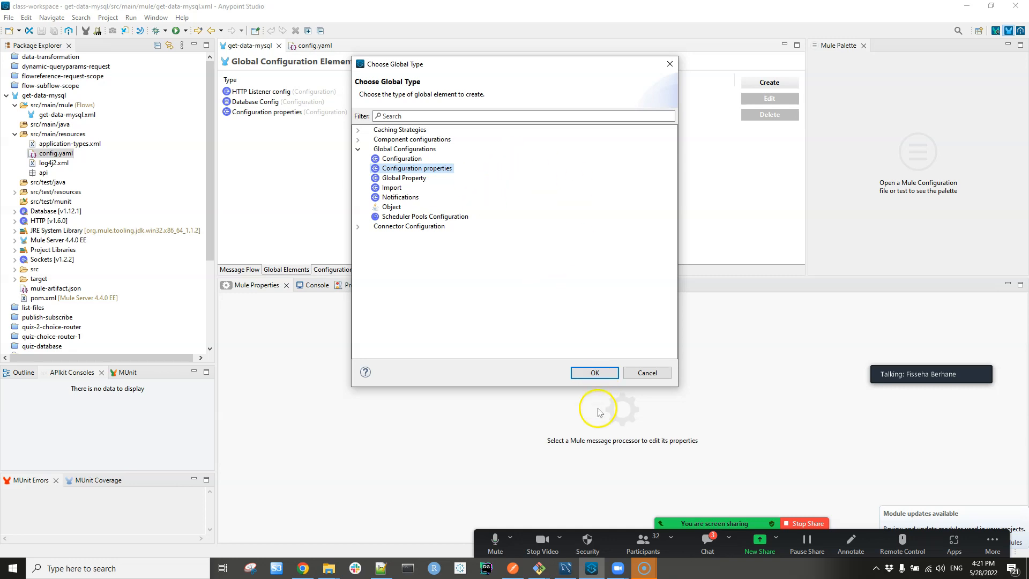
pyautogui.click(597, 373)
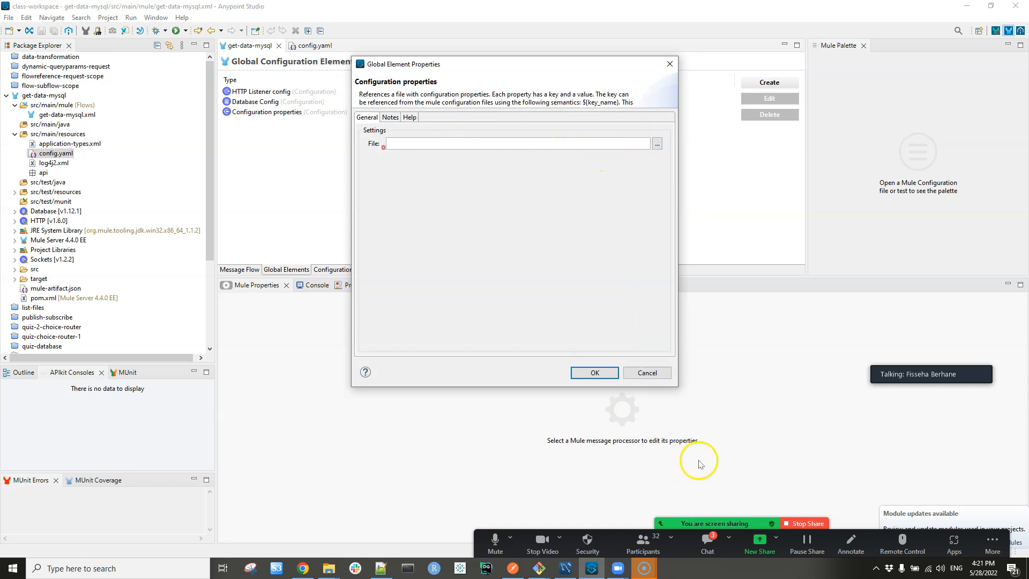
pyautogui.moveTo(679, 390); pyautogui.dragTo(778, 510)
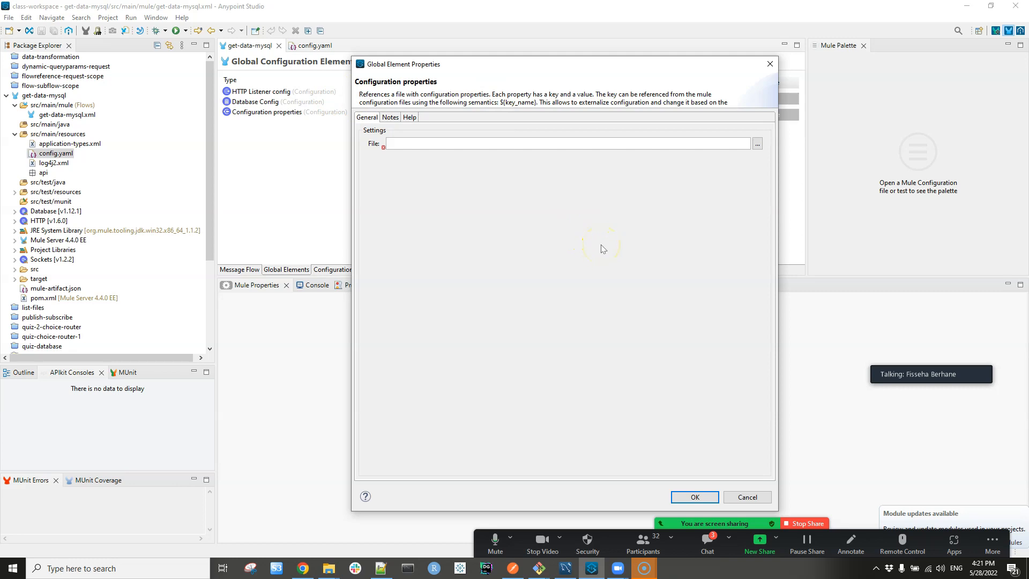
# - Point the Configuration properties File at config.yaml and save the element
pyautogui.click(757, 144)
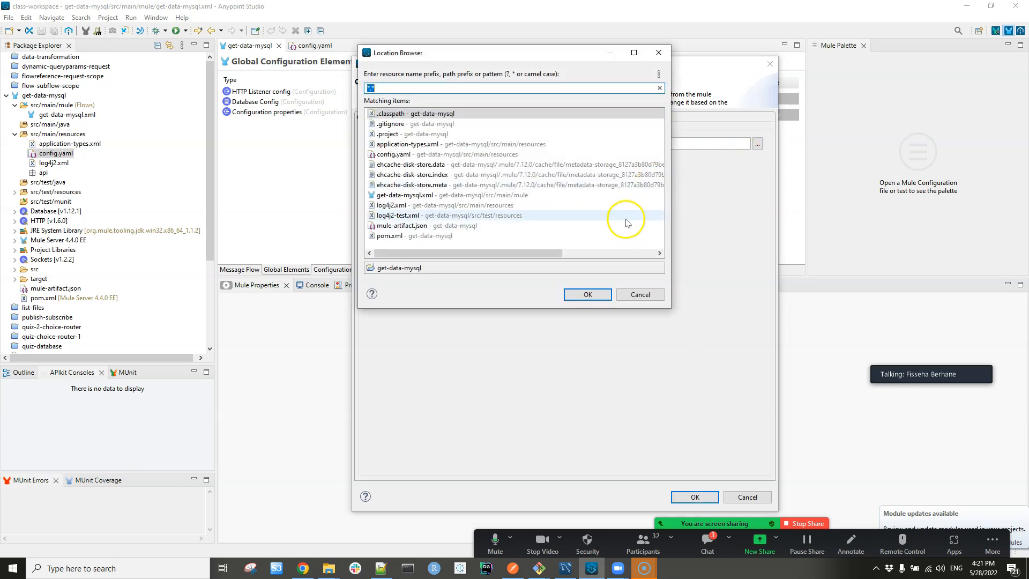
pyautogui.click(390, 156)
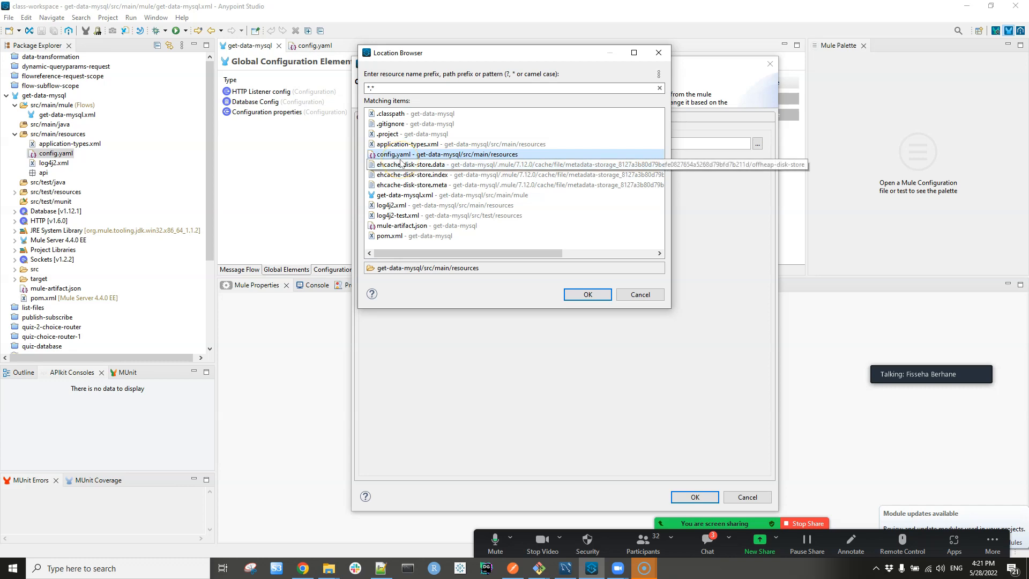
pyautogui.click(577, 296)
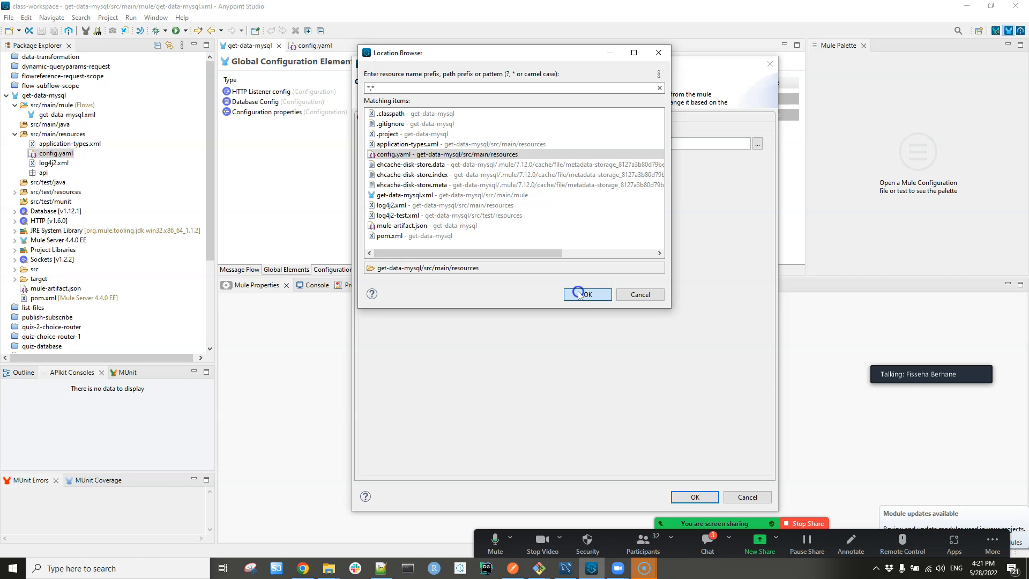
pyautogui.click(580, 295)
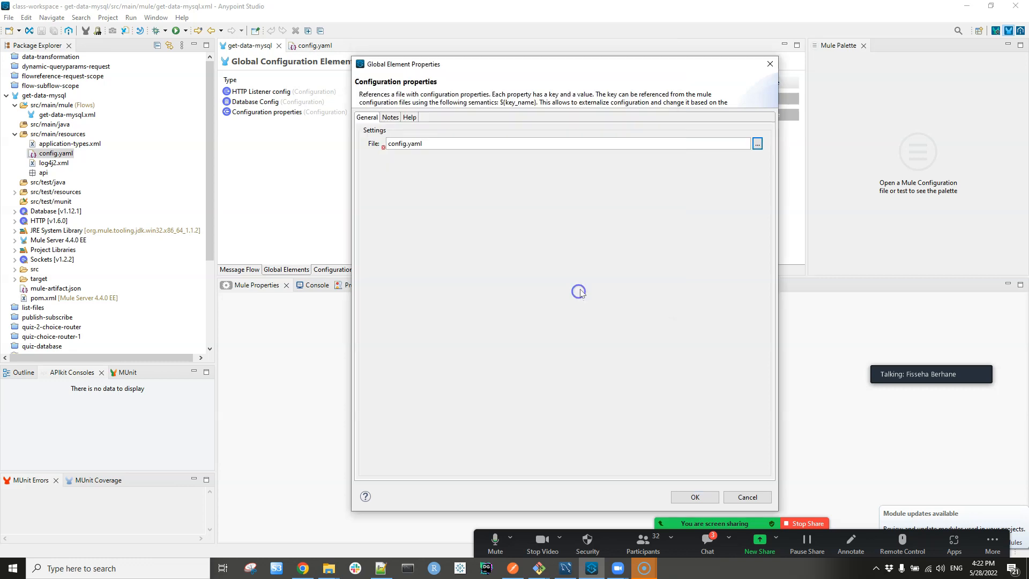
pyautogui.click(692, 495)
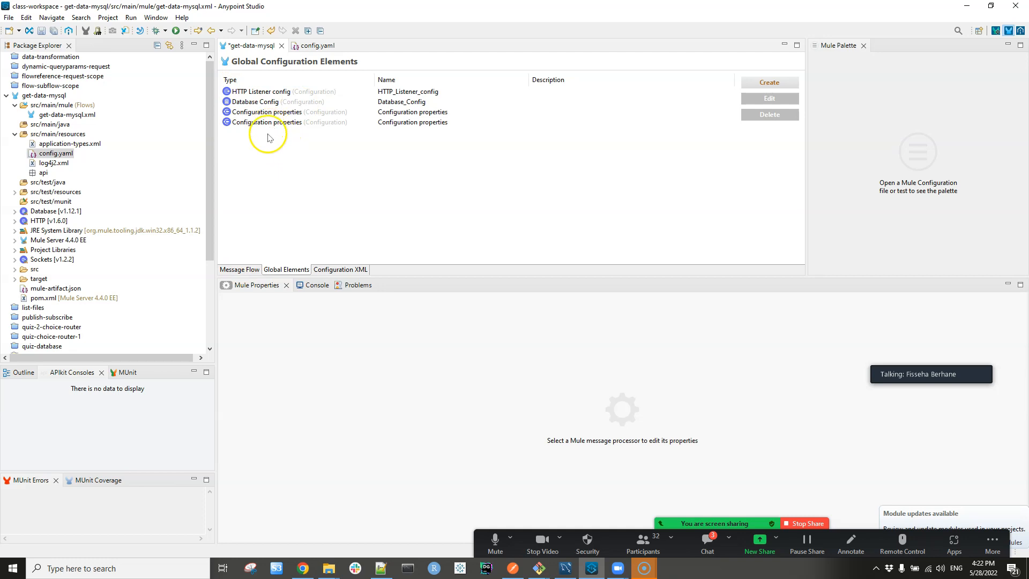
# - Replace Database_Config's Host value with ${mysql.host}
pyautogui.click(263, 101)
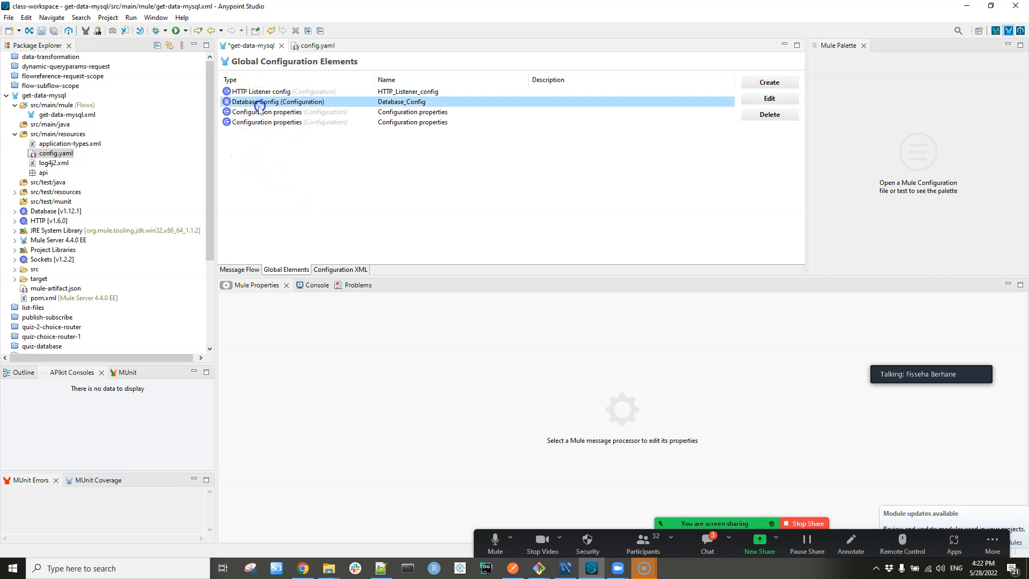
pyautogui.click(767, 101)
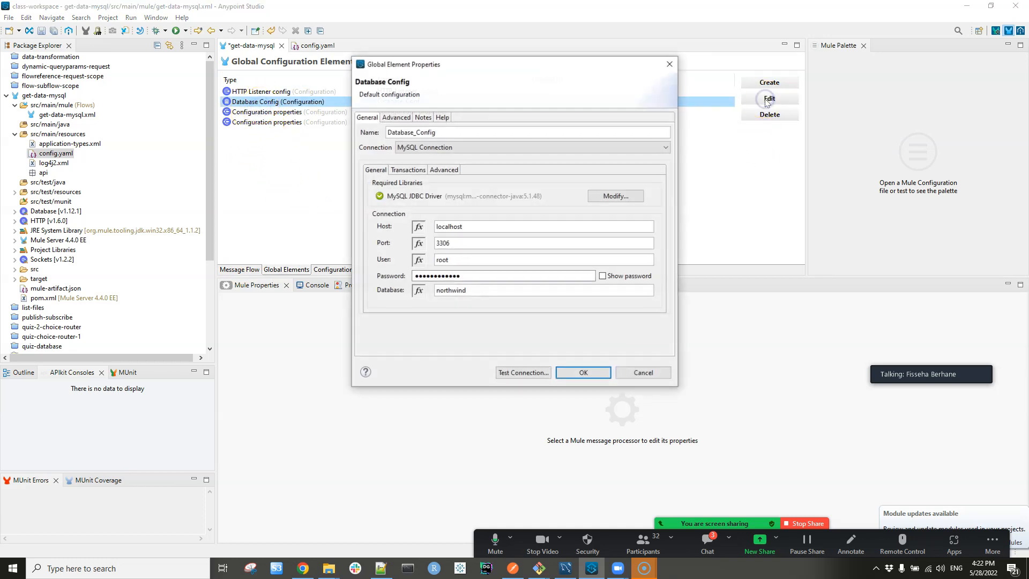
pyautogui.moveTo(464, 227); pyautogui.dragTo(449, 226)
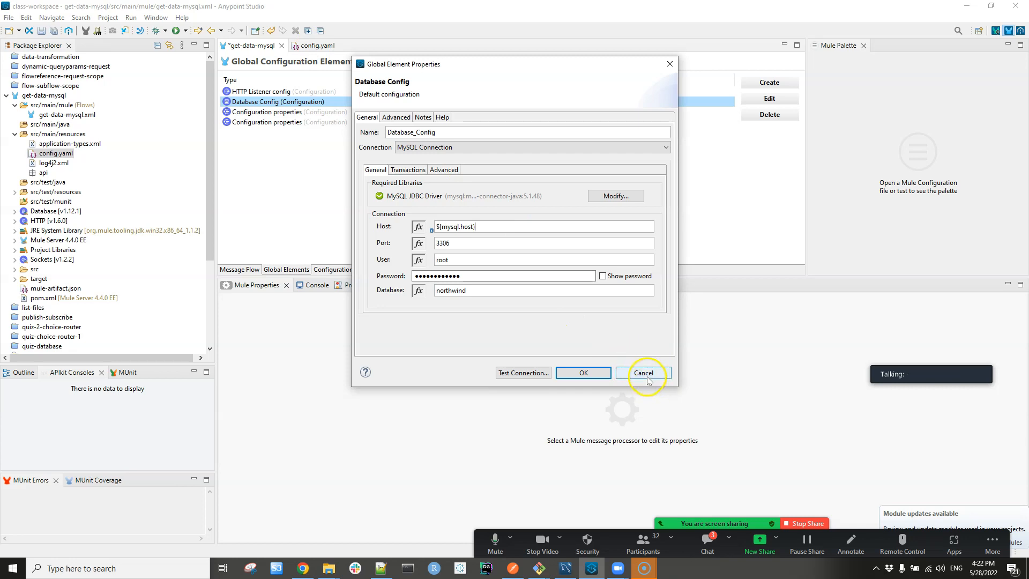
pyautogui.click(587, 372)
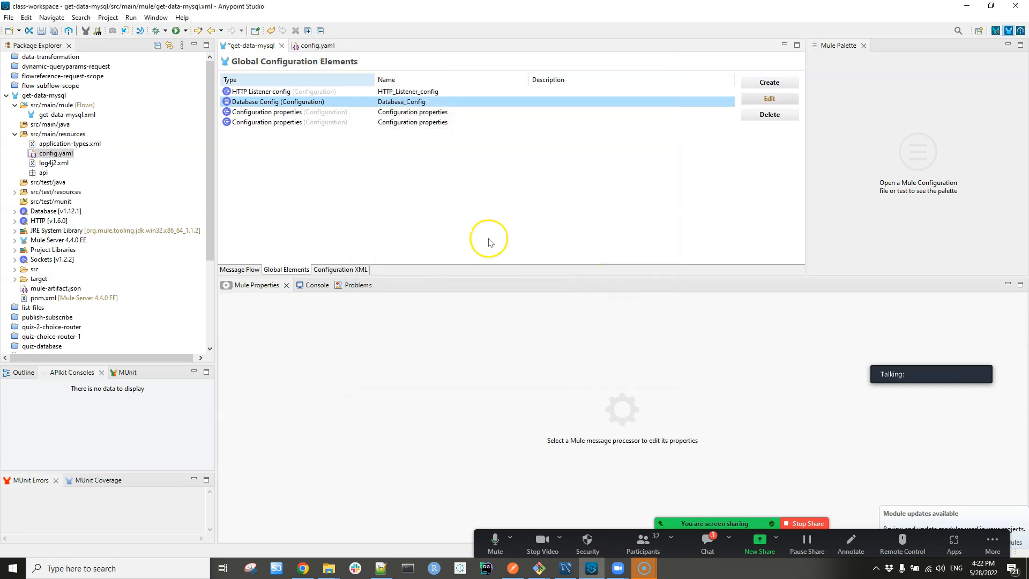
# - Copy the mysql block from config.yaml into a new Notepad++ tab
pyautogui.click(314, 45)
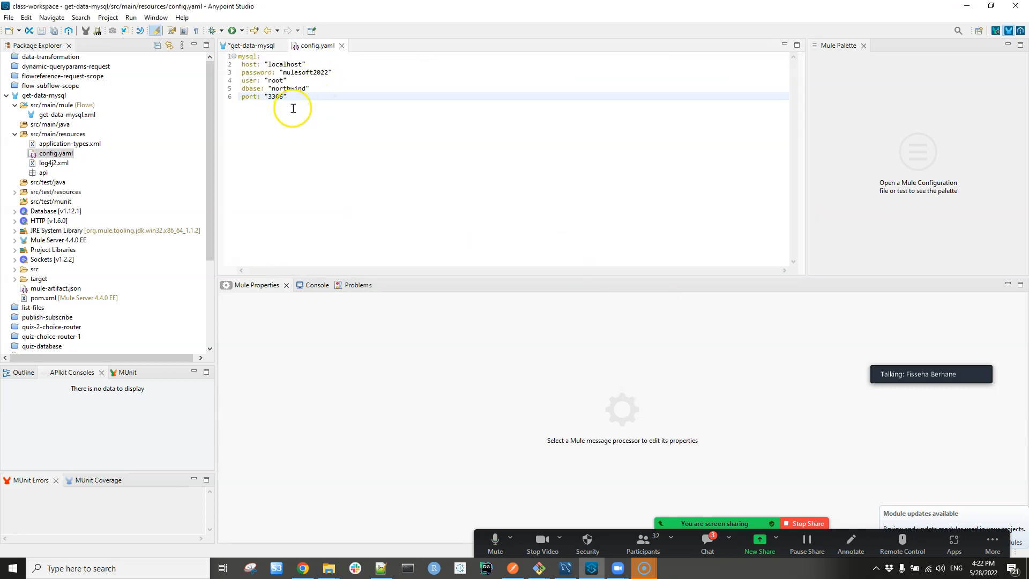
pyautogui.moveTo(291, 96); pyautogui.dragTo(214, 54)
pyautogui.hotkey('ctrl', 'c')
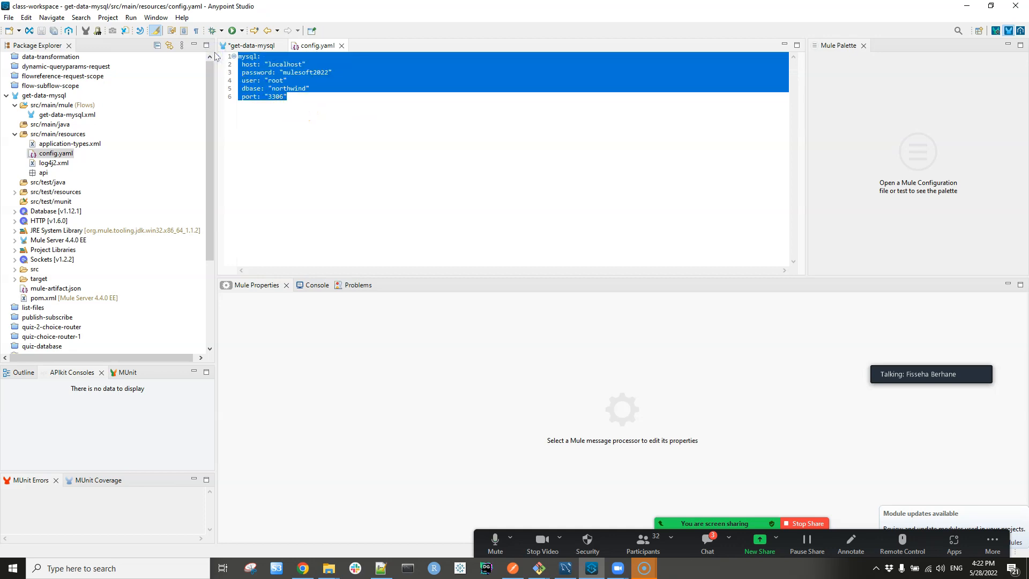
pyautogui.click(380, 565)
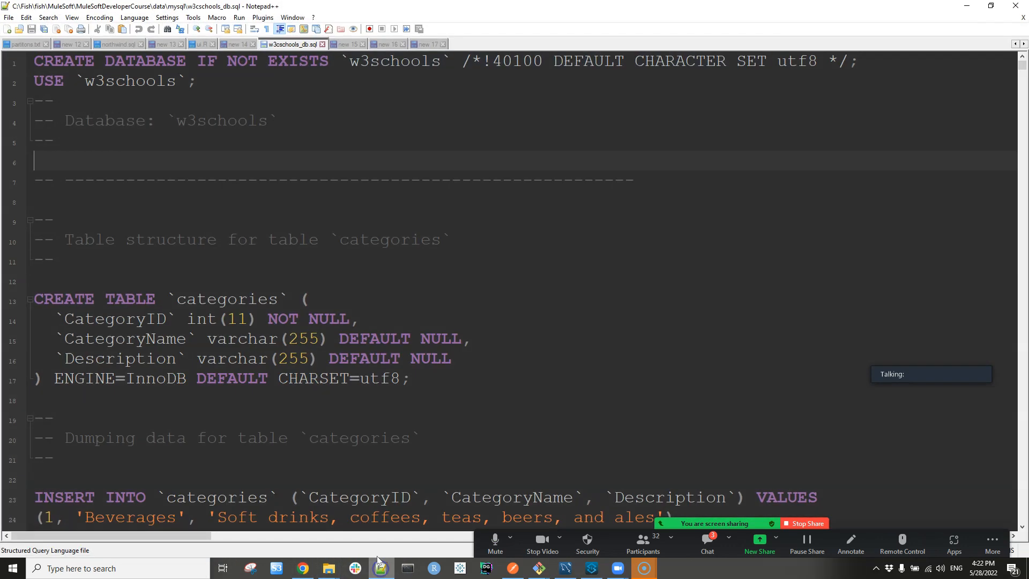
pyautogui.hotkey('ctrl', 'n')
pyautogui.hotkey('ctrl', 'v')
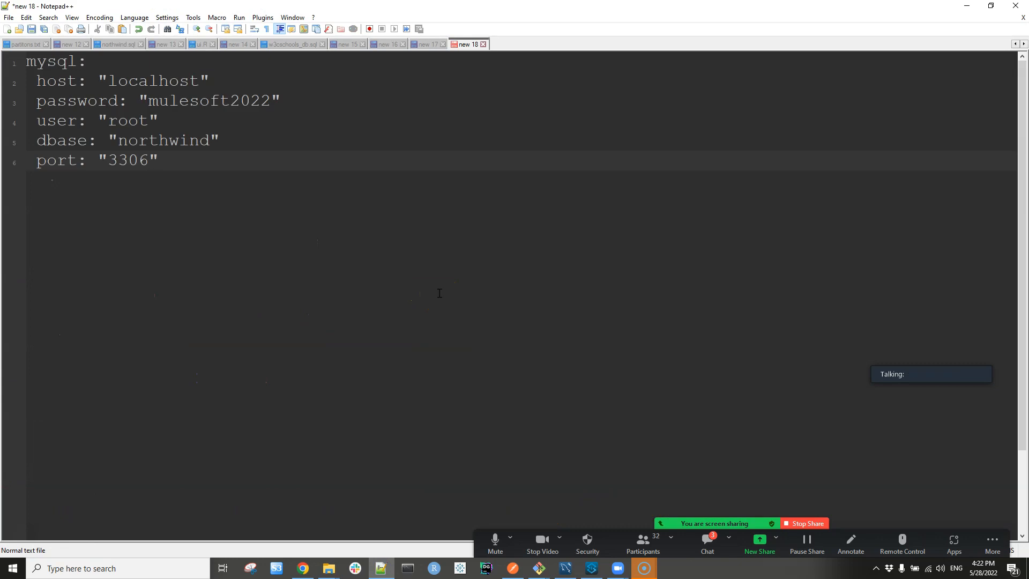
pyautogui.moveTo(793, 11); pyautogui.dragTo(550, 54)
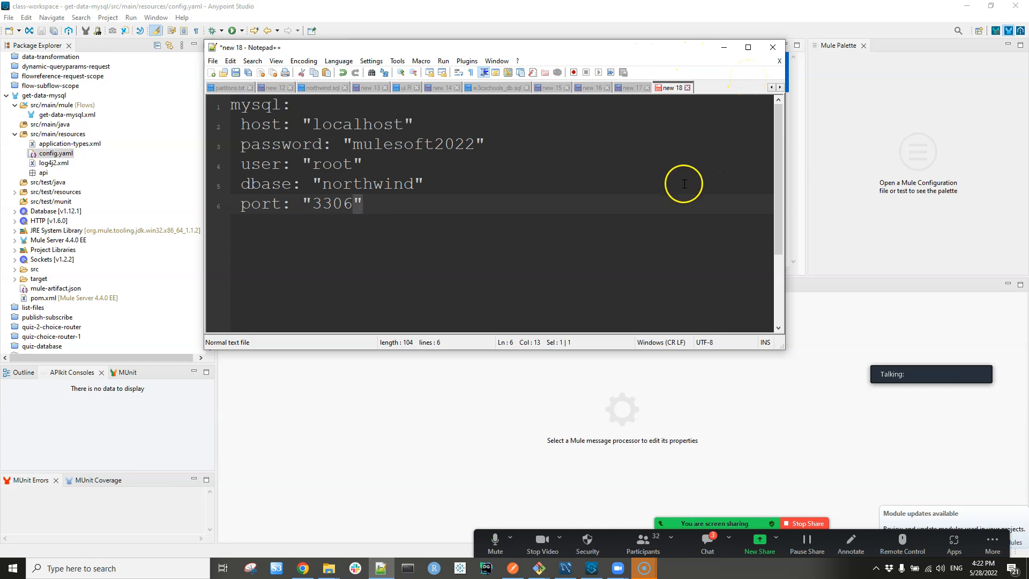
pyautogui.click(862, 177)
# - Reopen Database_Config for editing and review the mysql, host, password and port keys
pyautogui.click(263, 46)
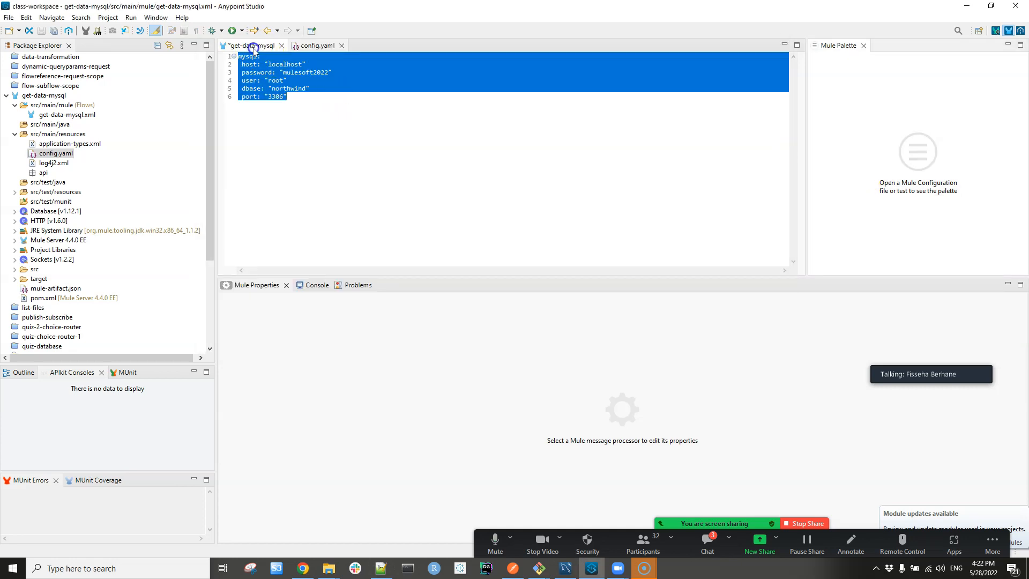
pyautogui.click(769, 98)
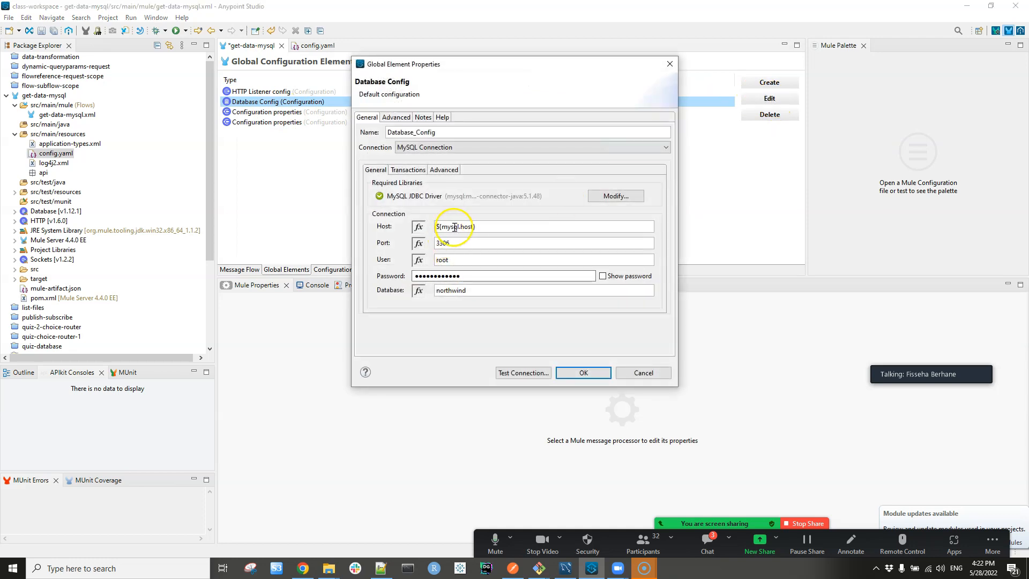
pyautogui.click(380, 568)
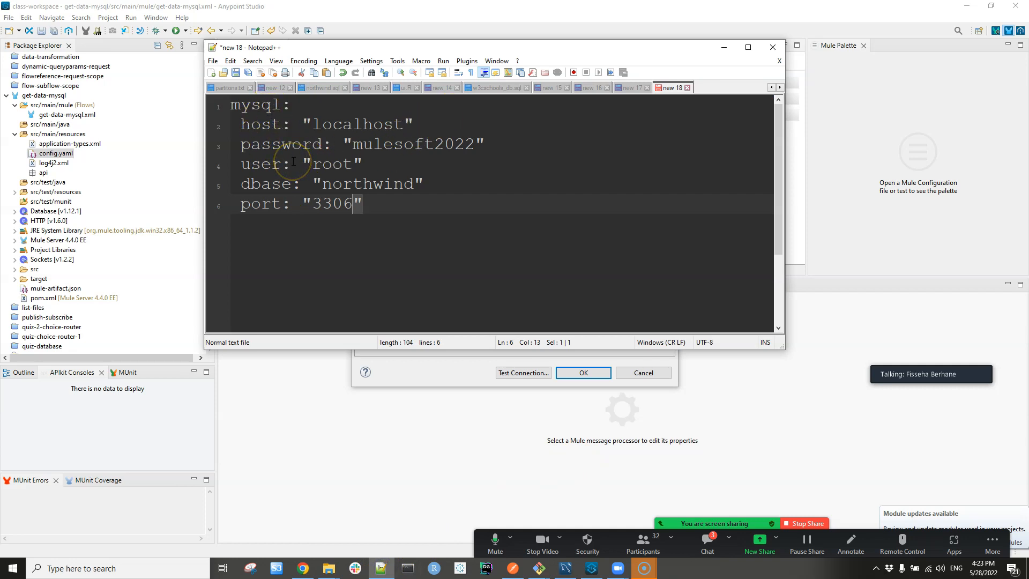
pyautogui.click(231, 105)
pyautogui.moveTo(230, 106); pyautogui.dragTo(272, 107)
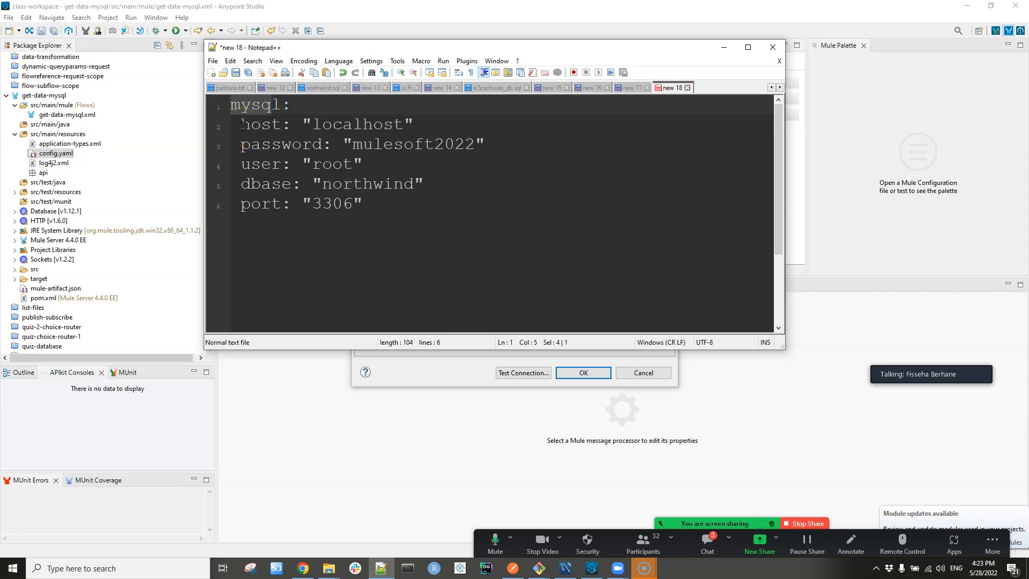
pyautogui.moveTo(240, 127); pyautogui.dragTo(402, 124)
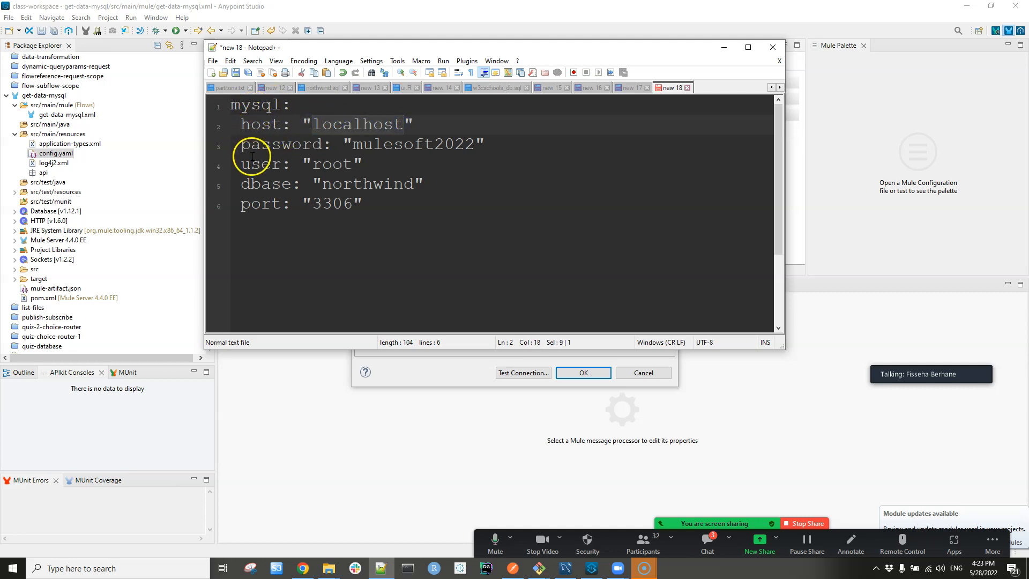
pyautogui.click(423, 144)
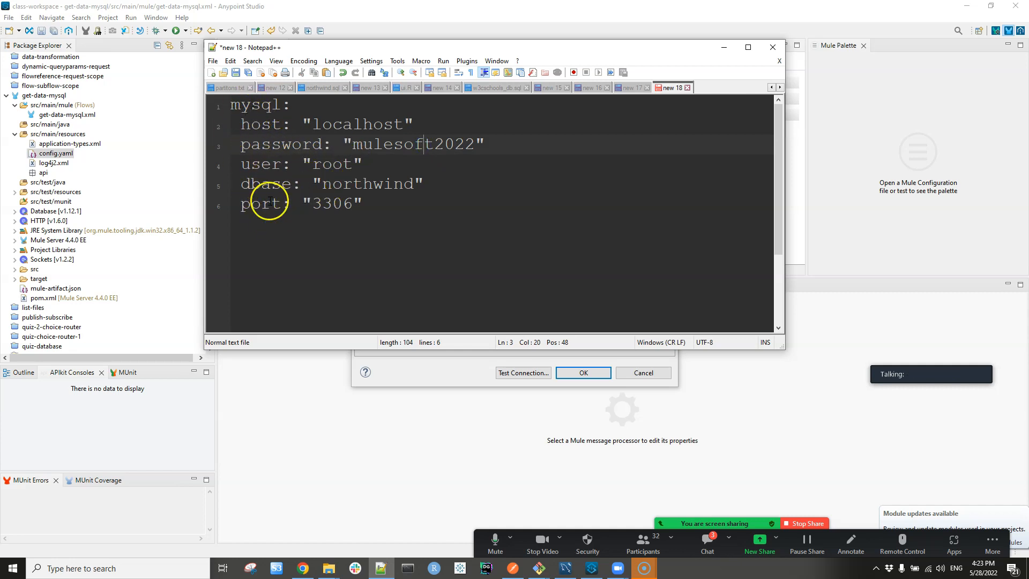
pyautogui.click(332, 204)
# - Set Port, User and Password to ${mysql.port}, ${mysql.user} and ${mysql.password}
pyautogui.click(401, 370)
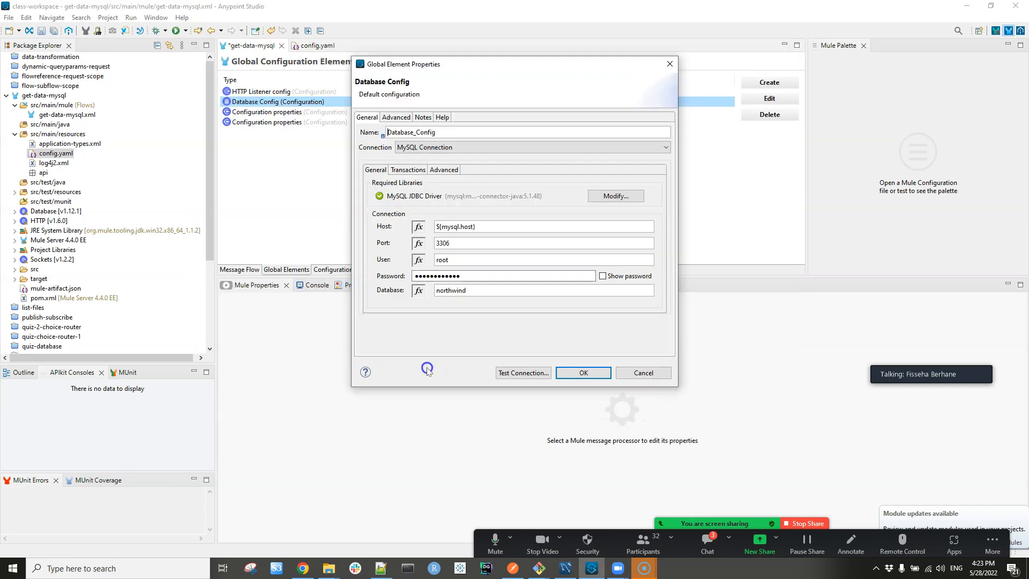
pyautogui.click(397, 226)
pyautogui.hotkey('ctrl', 'c')
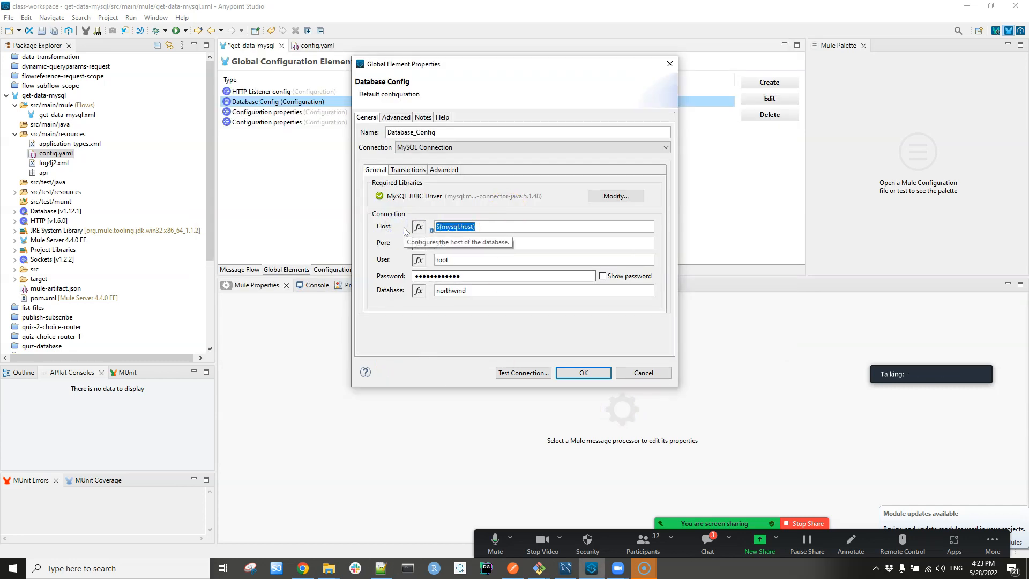
pyautogui.click(381, 242)
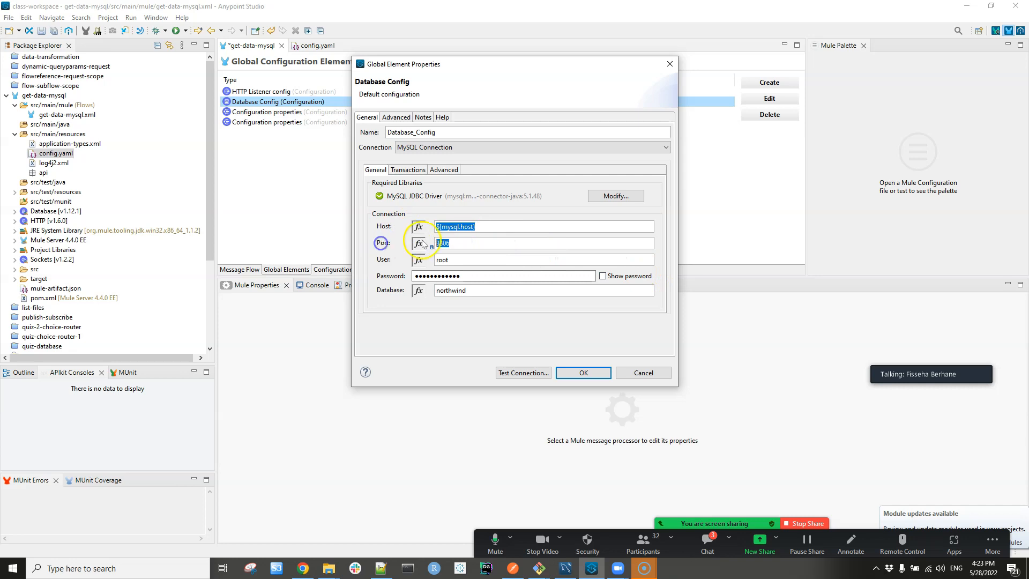
pyautogui.hotkey('ctrl', 'v')
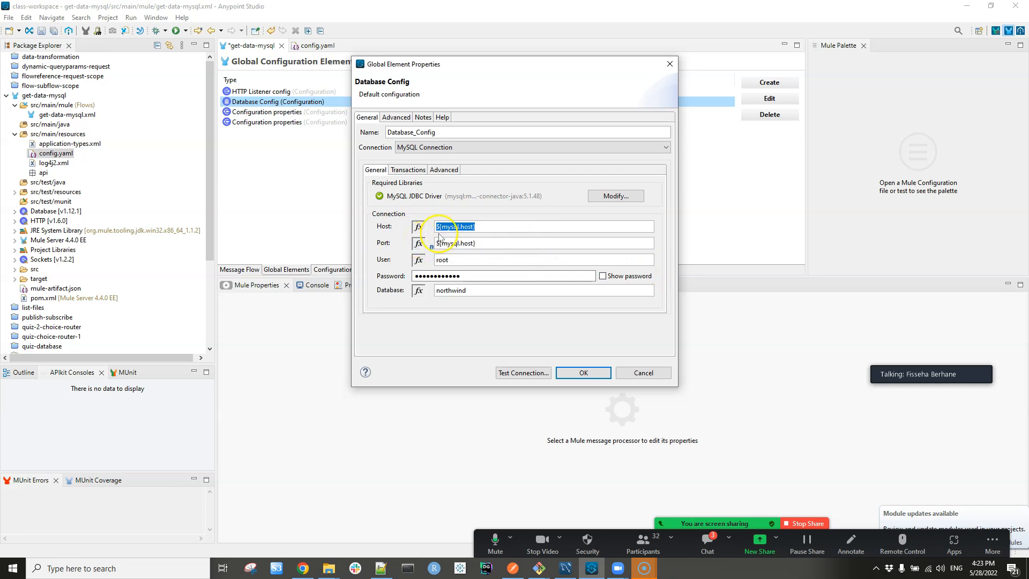
pyautogui.click(474, 244)
pyautogui.click(462, 261)
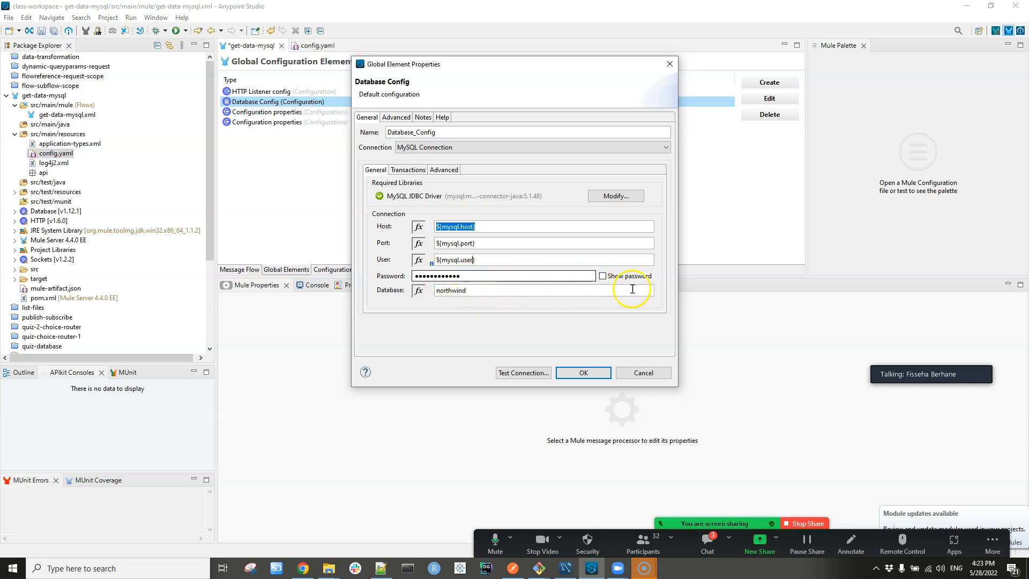
pyautogui.click(602, 276)
pyautogui.moveTo(471, 275); pyautogui.dragTo(379, 265)
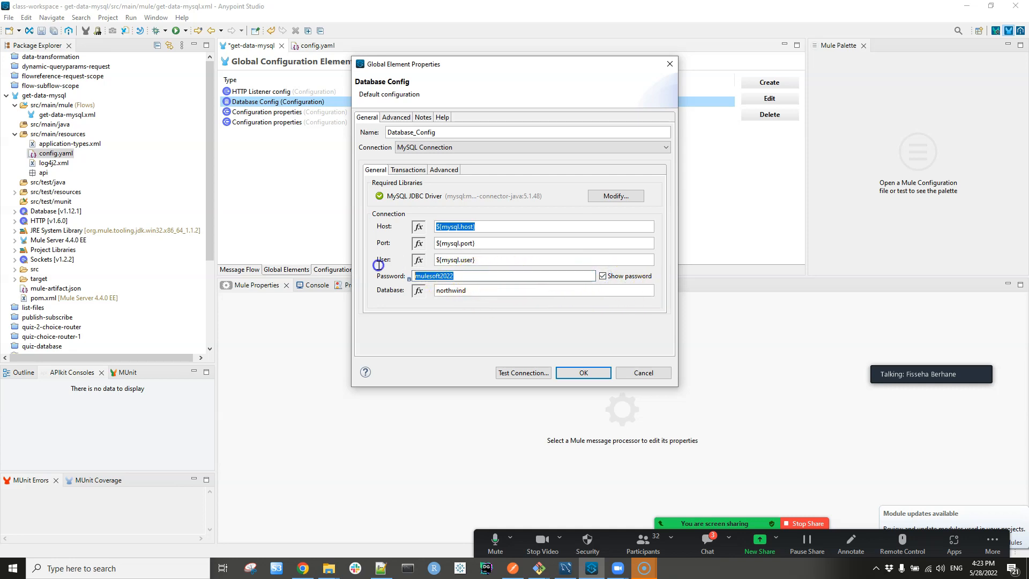
pyautogui.hotkey('ctrl', 'v')
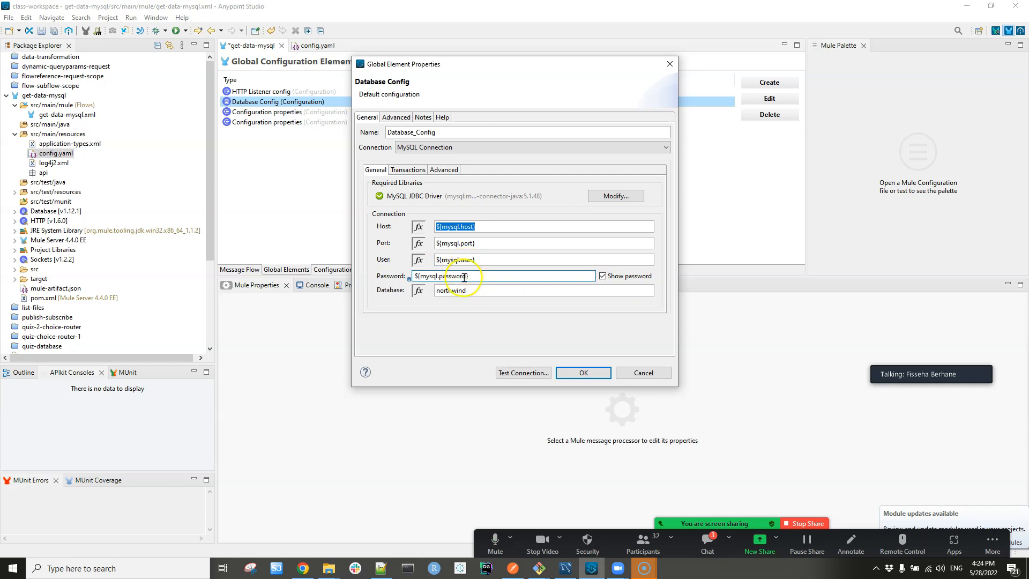
# - Replace the Database value northwind with ${mysql.dbase}, matching the YAML dbase key
pyautogui.moveTo(474, 292); pyautogui.dragTo(394, 293)
pyautogui.press('BackSpace')
pyautogui.hotkey('ctrl', 'v')
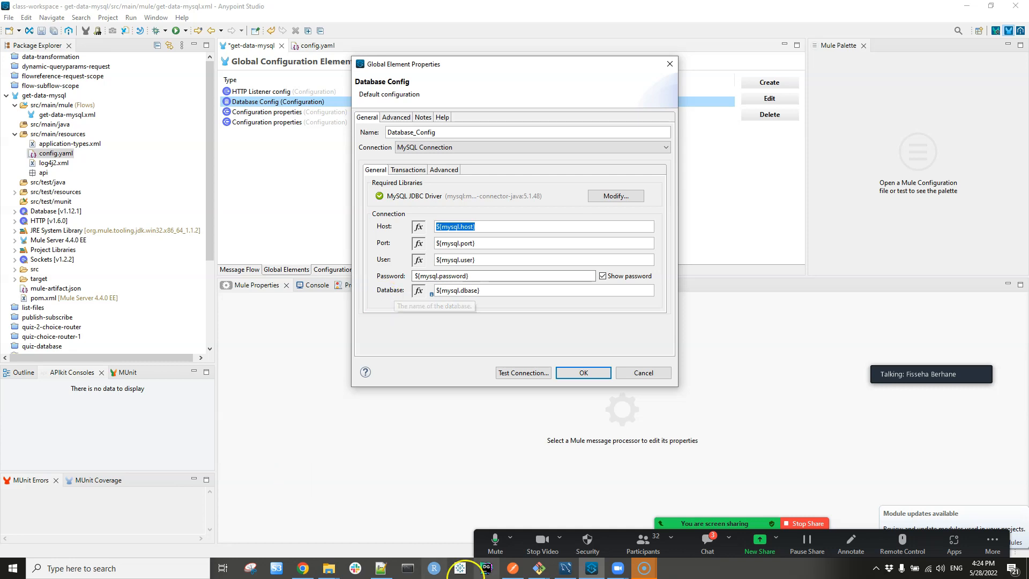
pyautogui.click(381, 568)
pyautogui.click(248, 184)
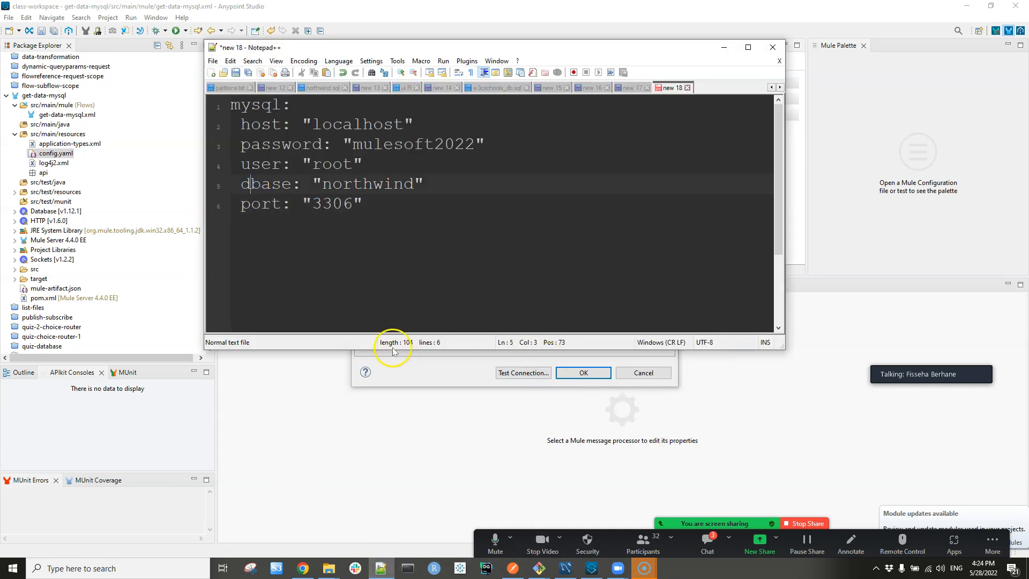
pyautogui.click(291, 184)
pyautogui.doubleClick(254, 184)
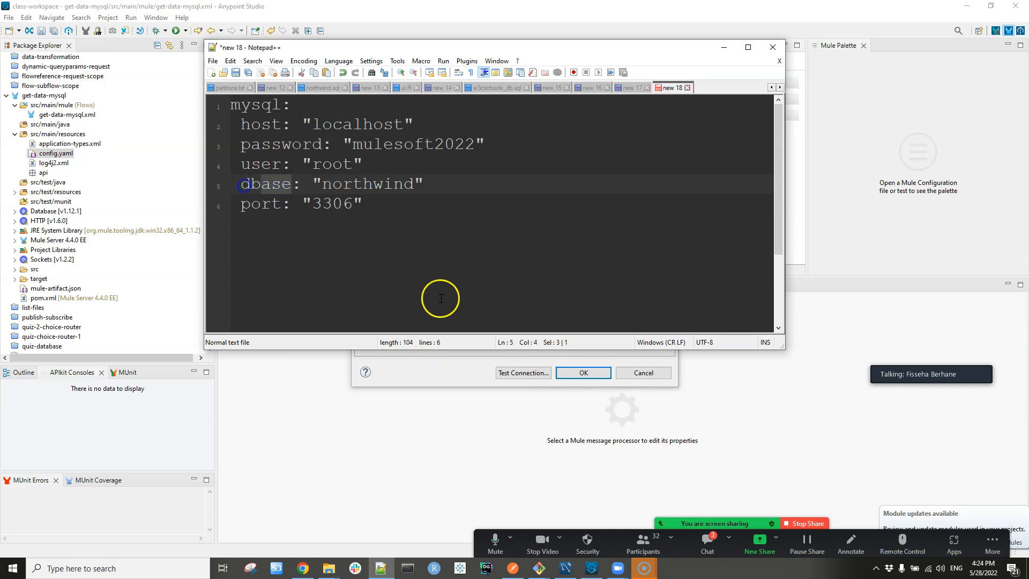
pyautogui.click(437, 369)
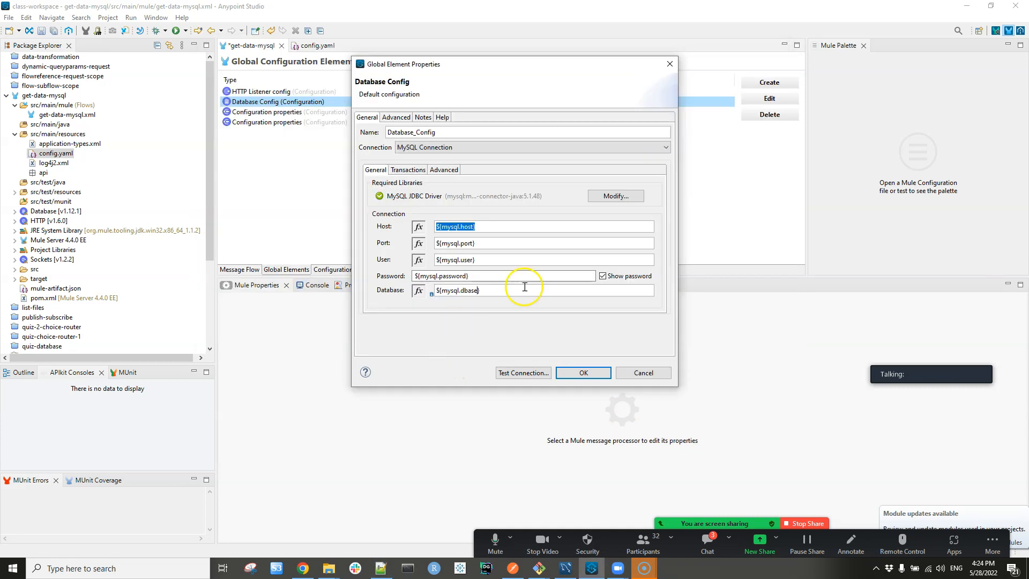
# - Test the database connection successfully and save the Database_Config changes
pyautogui.click(510, 243)
pyautogui.click(518, 374)
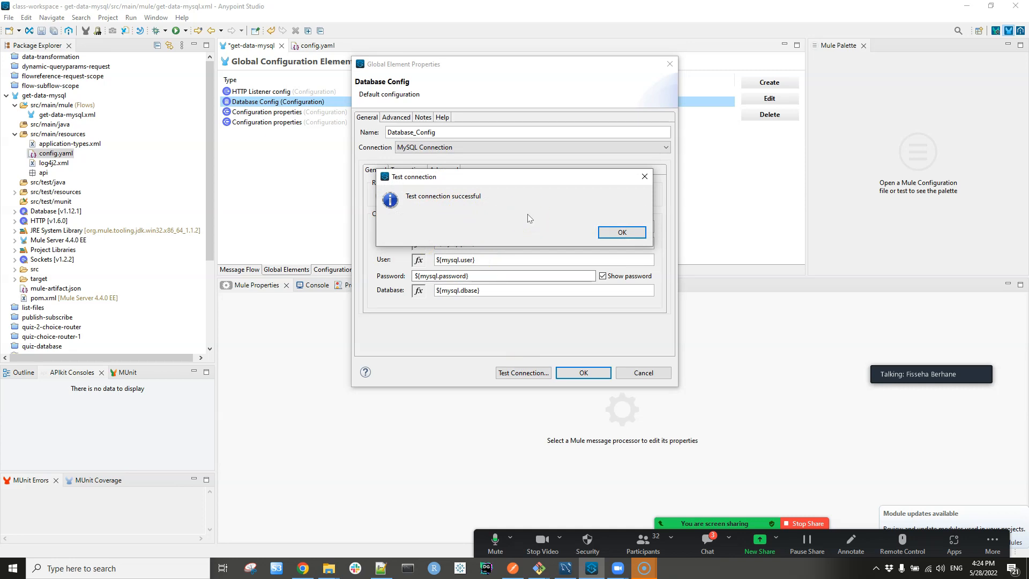
pyautogui.click(623, 232)
pyautogui.click(627, 232)
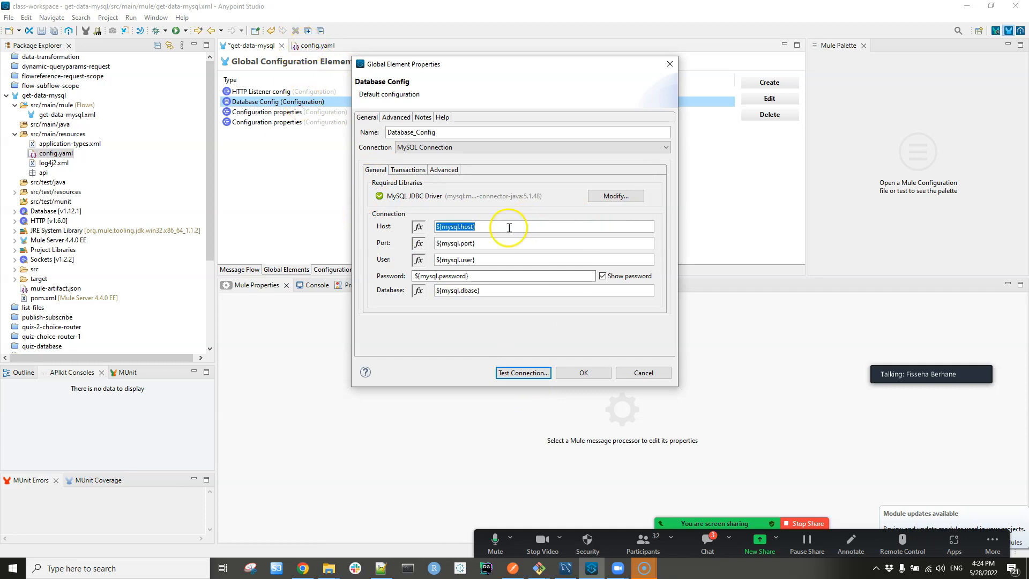
pyautogui.click(484, 229)
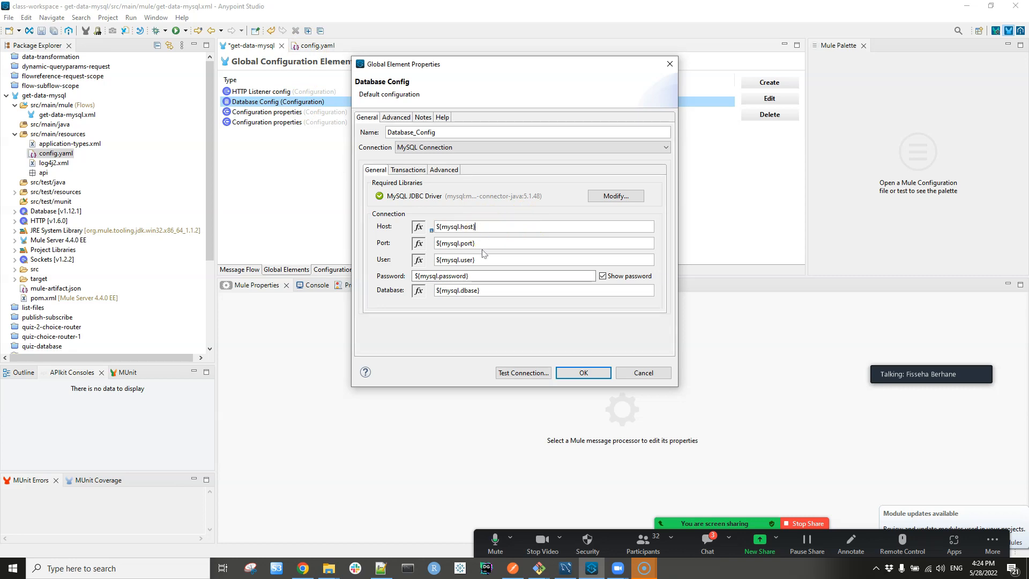
pyautogui.click(481, 244)
pyautogui.moveTo(476, 260); pyautogui.dragTo(435, 242)
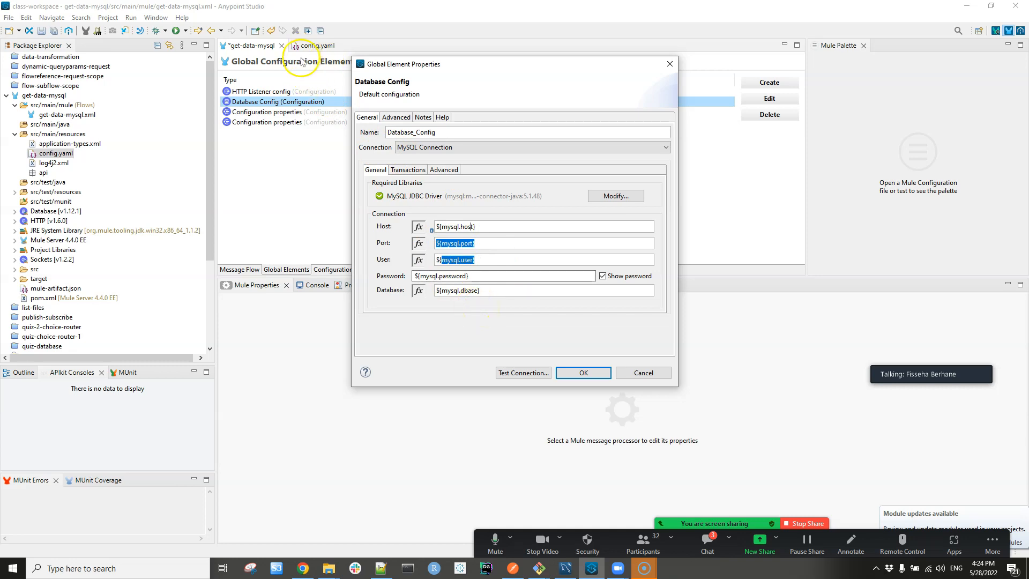
pyautogui.click(482, 259)
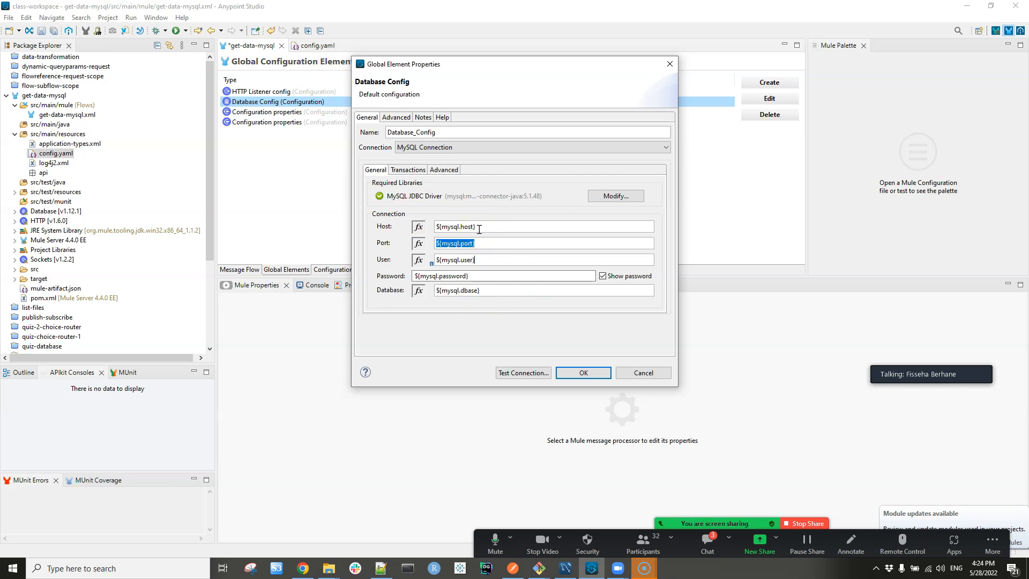
pyautogui.click(572, 374)
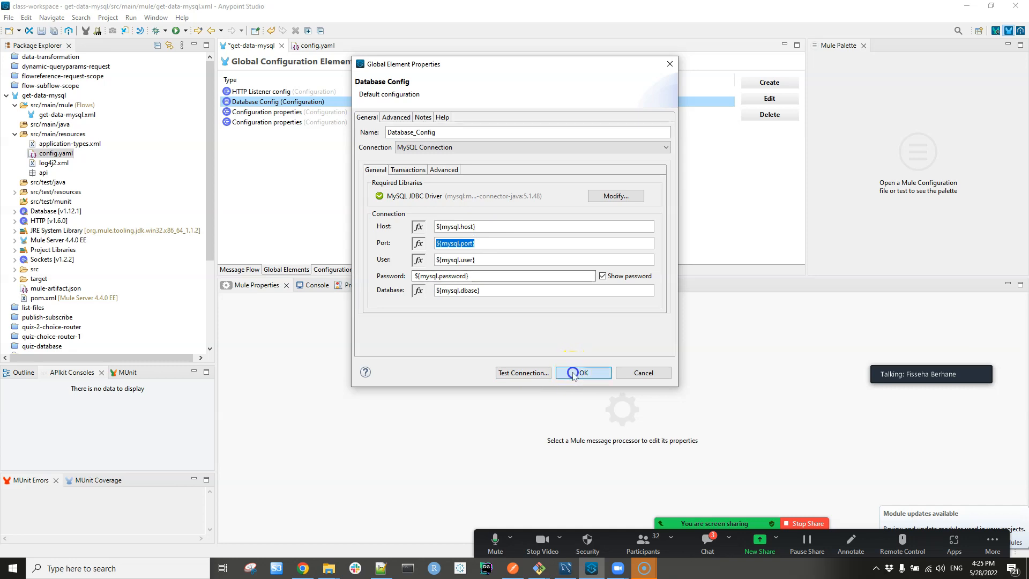
# - Check config.yaml, then save get-data-mysql and return to the message flow canvas
pyautogui.click(300, 46)
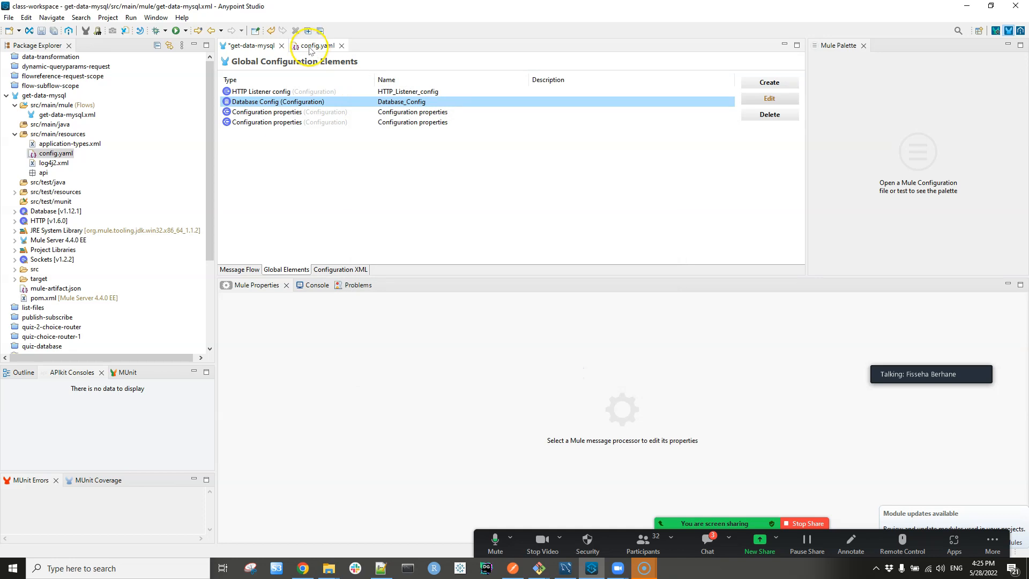
pyautogui.click(288, 113)
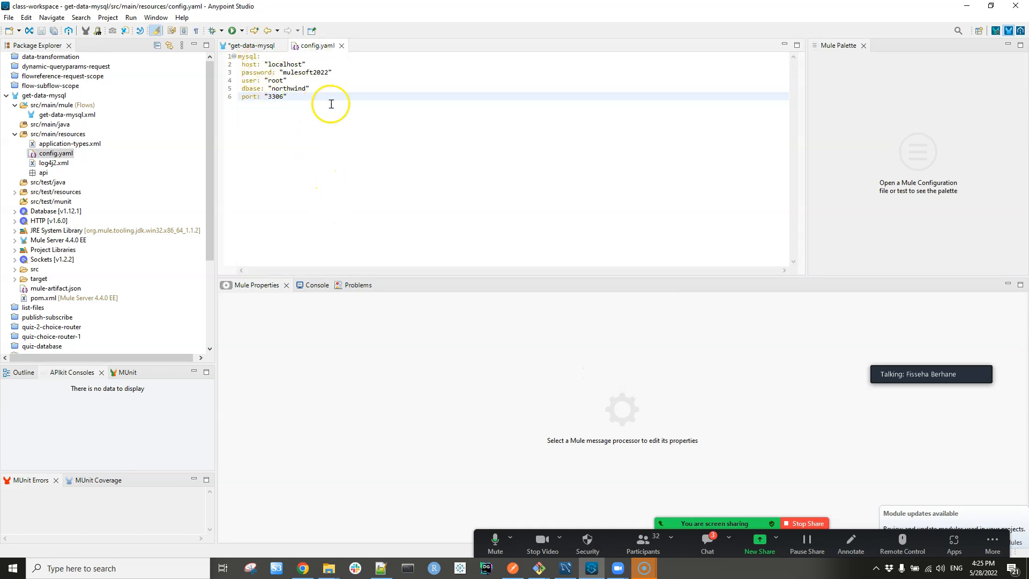
pyautogui.click(250, 45)
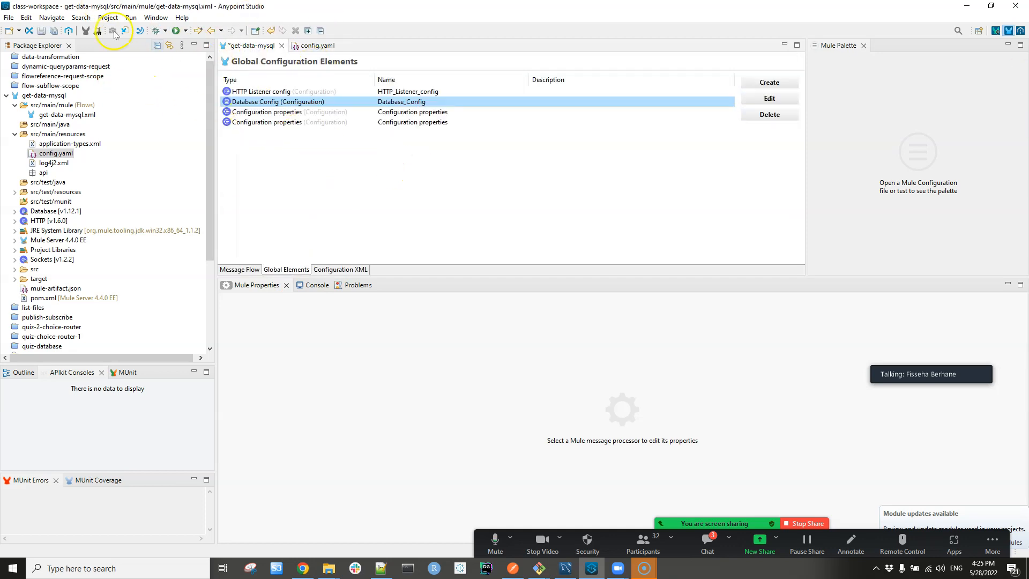
pyautogui.click(53, 30)
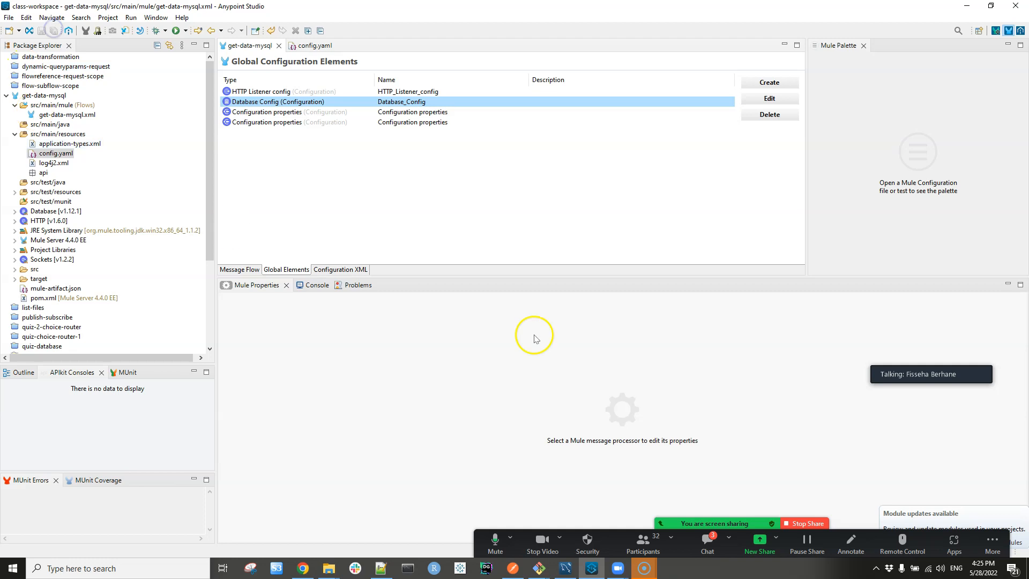
pyautogui.click(239, 270)
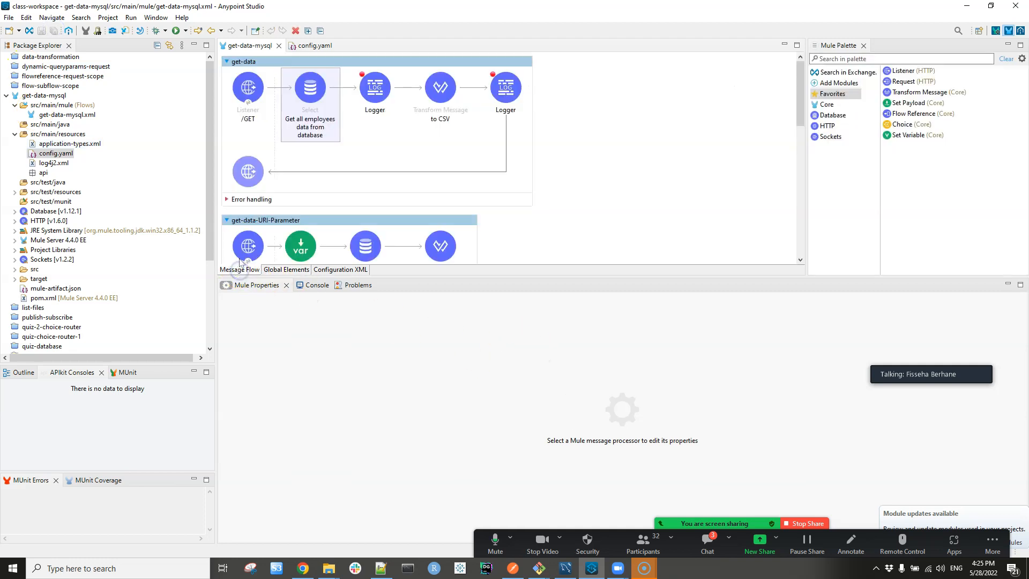
# - Inspect the /GET listener's HTTP_Listener_config: port 8081 and host All Interfaces
pyautogui.click(245, 117)
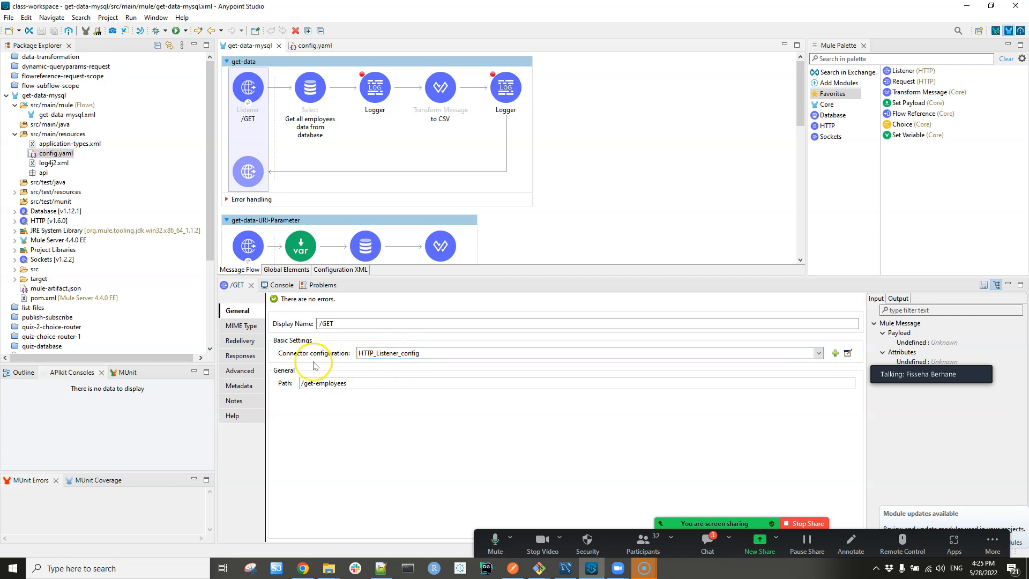
pyautogui.click(847, 353)
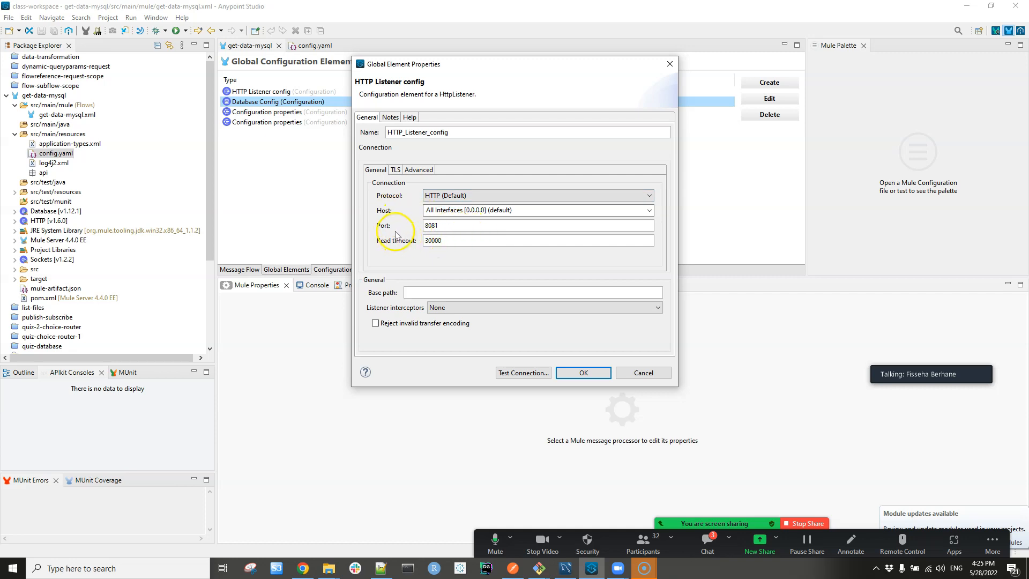
pyautogui.doubleClick(429, 226)
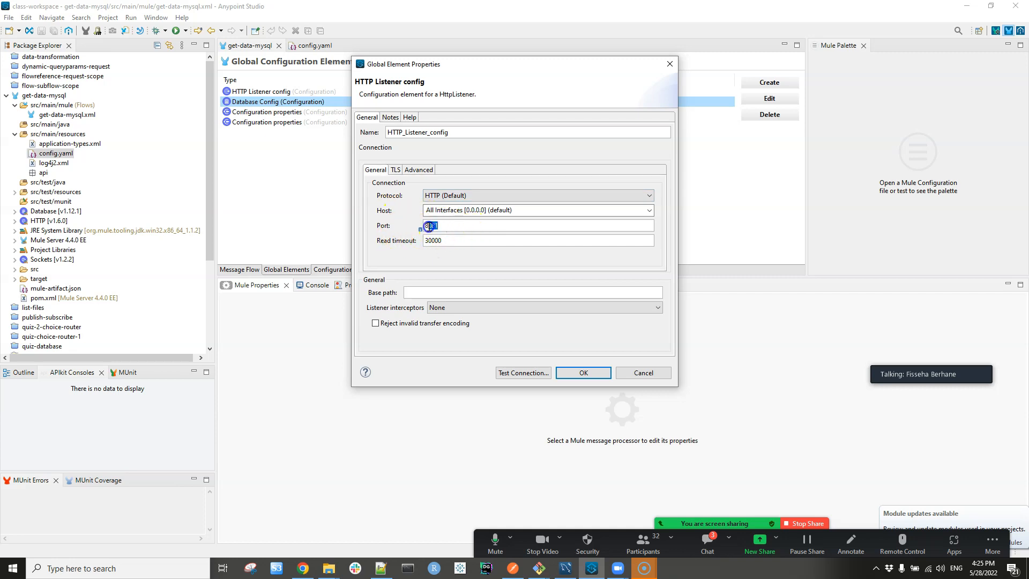
pyautogui.click(456, 225)
pyautogui.click(523, 210)
pyautogui.click(536, 210)
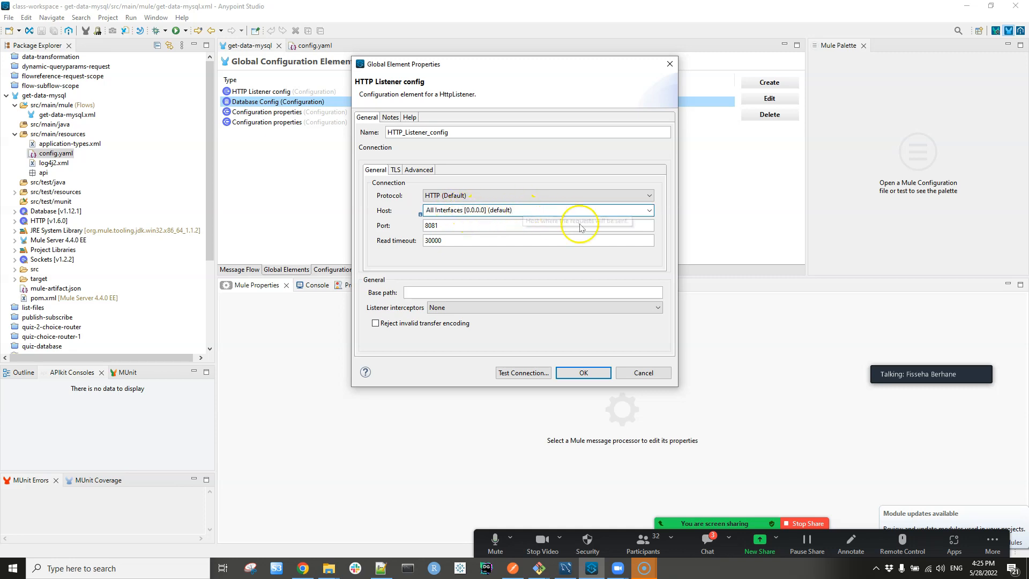
pyautogui.click(649, 211)
pyautogui.click(652, 211)
pyautogui.click(651, 210)
pyautogui.click(652, 210)
# - Cancel the HTTP Listener config with port 8081 unchanged and return to config.yaml
pyautogui.click(517, 225)
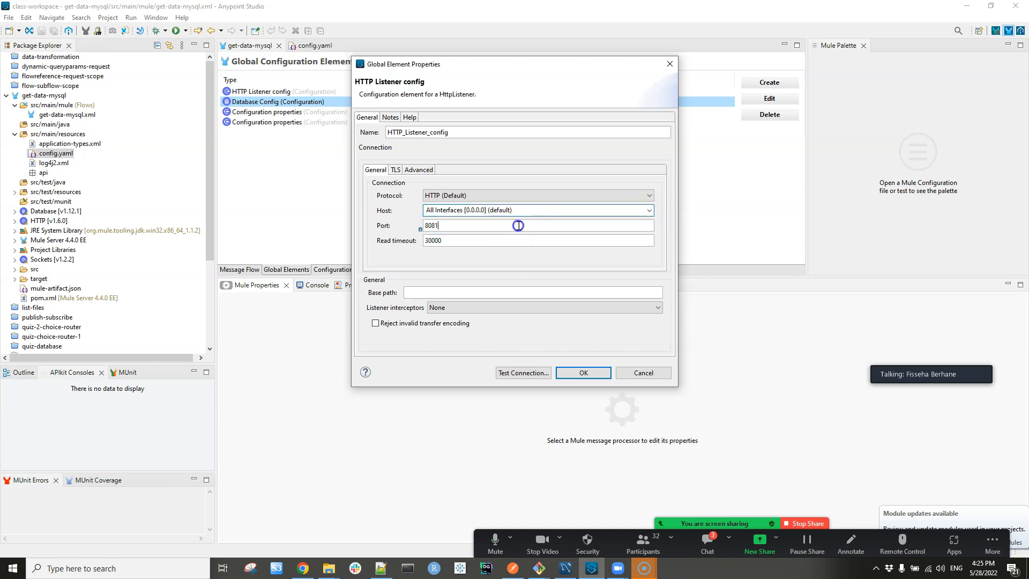
pyautogui.doubleClick(457, 225)
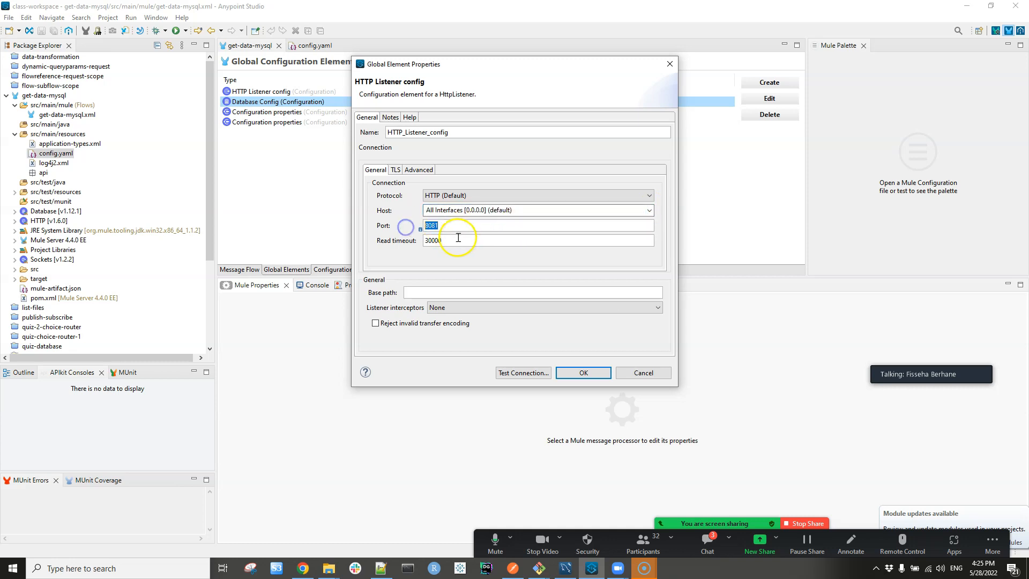
pyautogui.moveTo(452, 225); pyautogui.dragTo(408, 227)
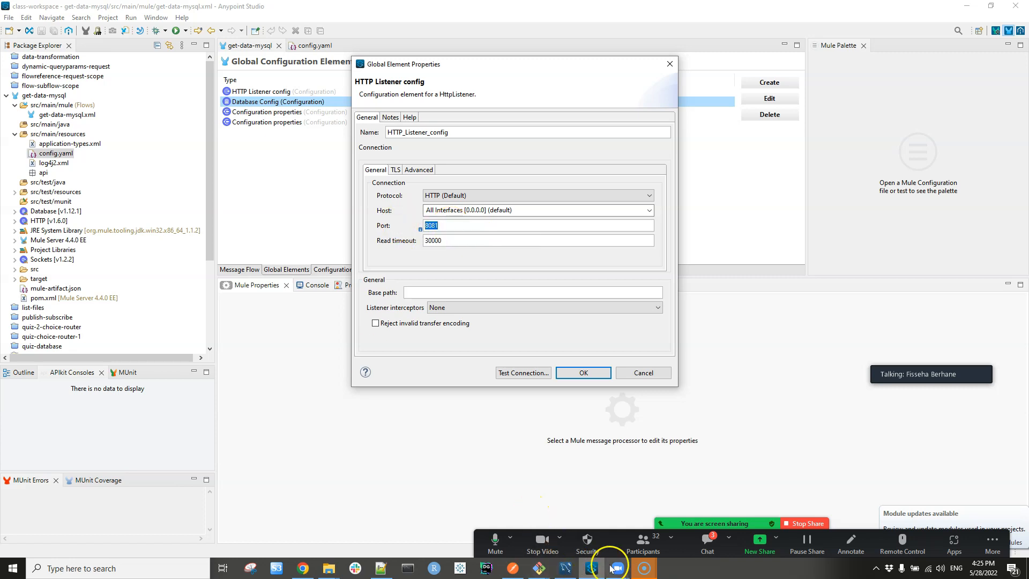
pyautogui.click(654, 374)
pyautogui.click(308, 45)
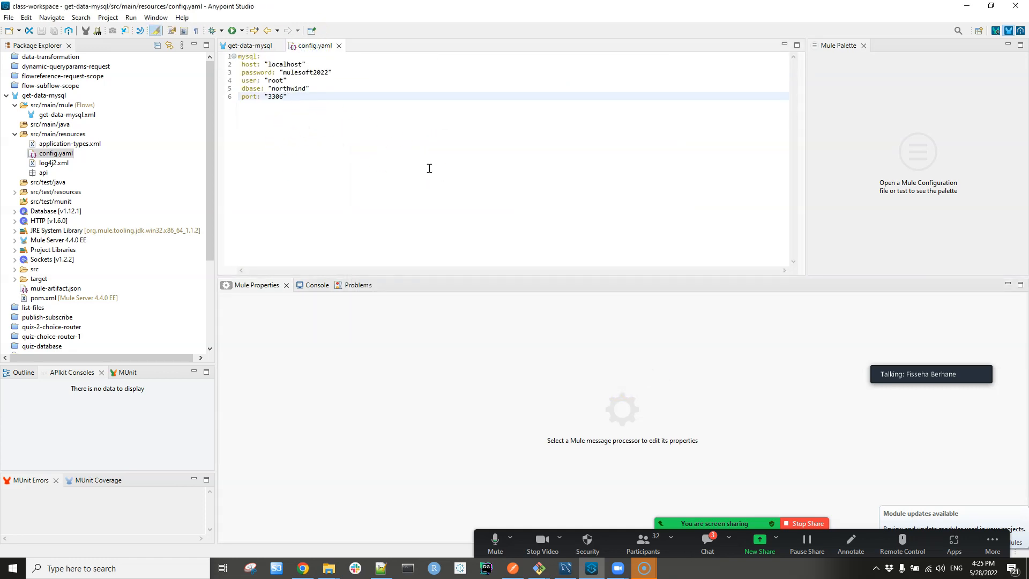
# - Add a 'mylocalhost:' block with 'port: "8081"' to config.yaml, save, and return to get-data-mysql
pyautogui.press('Return')
pyautogui.press('Return')
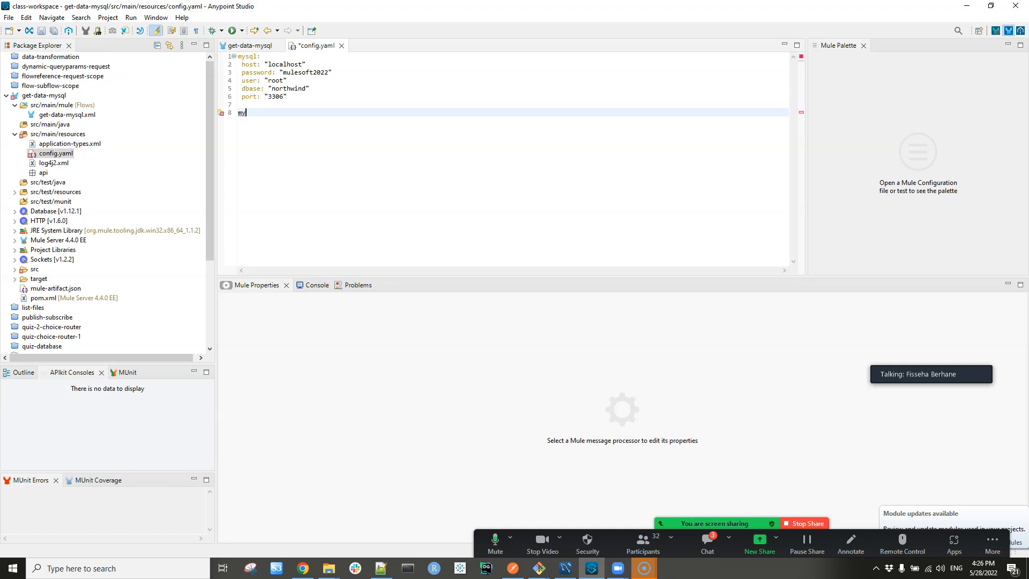
pyautogui.write('myhost')
pyautogui.press('BackSpace')
pyautogui.press('BackSpace')
pyautogui.press('BackSpace')
pyautogui.press('BackSpace')
pyautogui.press('BackSpace')
pyautogui.press('BackSpace')
pyautogui.press('BackSpace')
pyautogui.write('mylocalhost:')
pyautogui.press('Return')
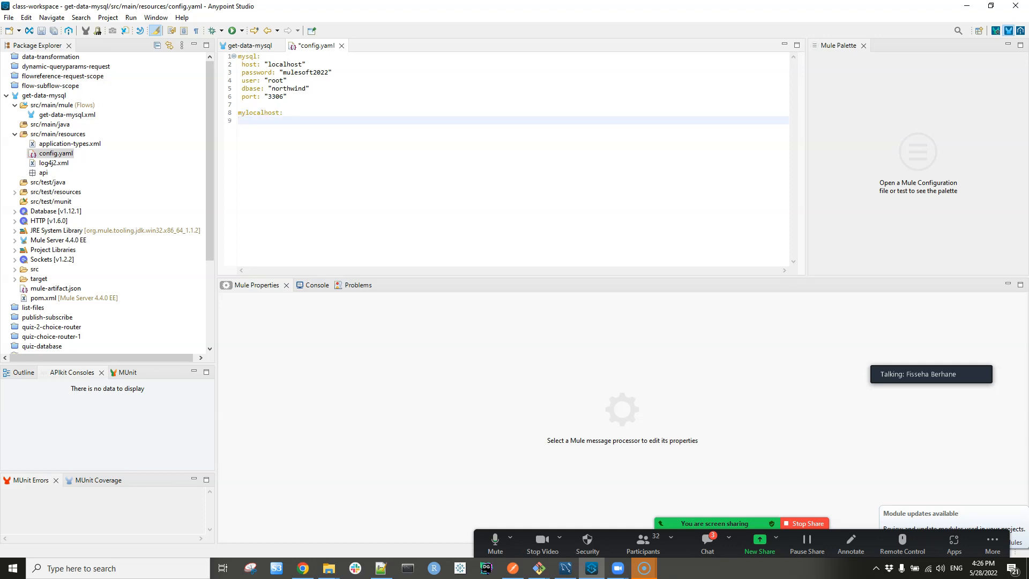
pyautogui.write('port: "8081')
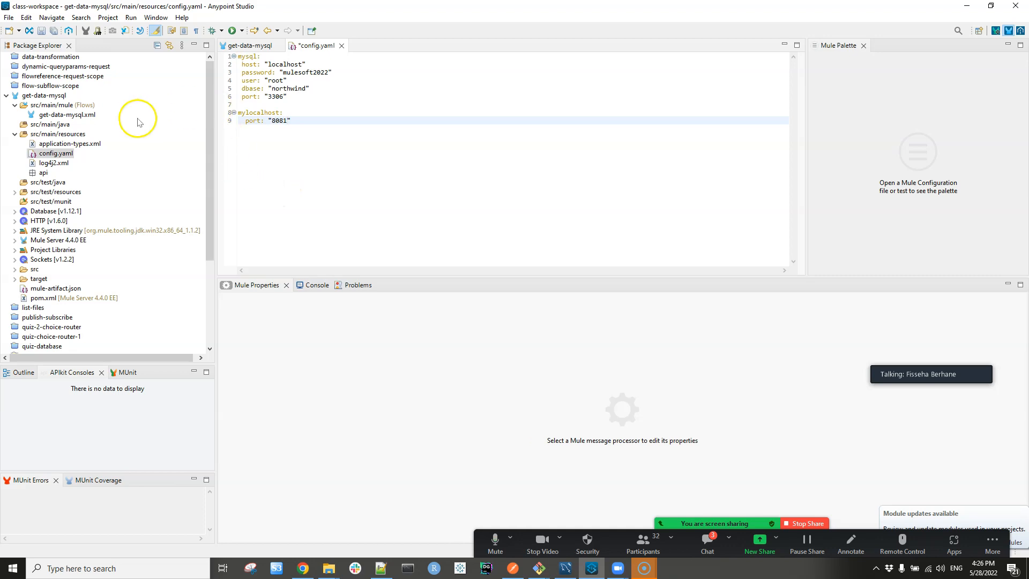
pyautogui.click(56, 31)
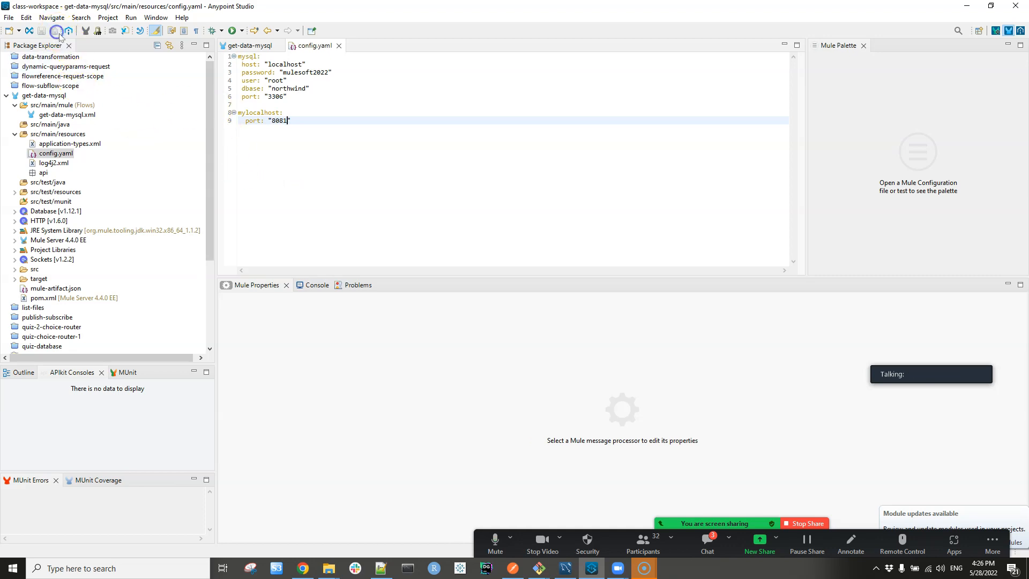
pyautogui.doubleClick(278, 114)
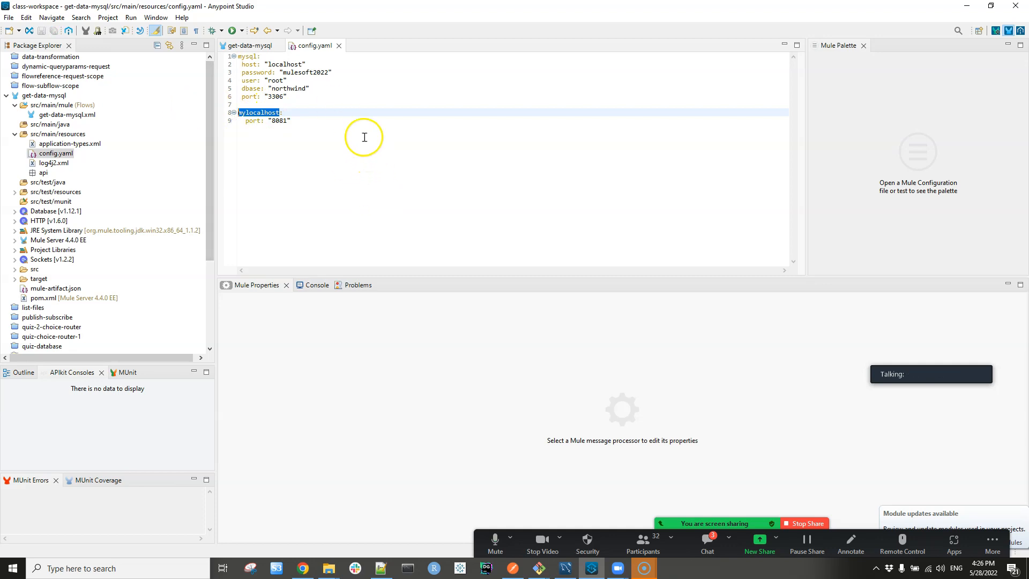
pyautogui.click(241, 46)
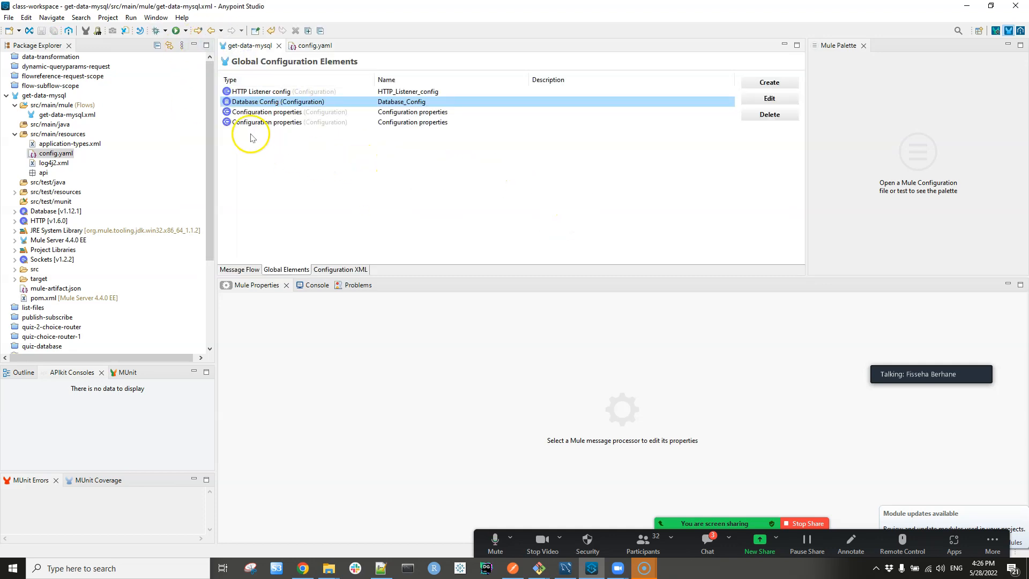
# - Replace the HTTP Listener port 8081 with ${mylocalhost.port}, pass the connection test, and save all
pyautogui.click(266, 91)
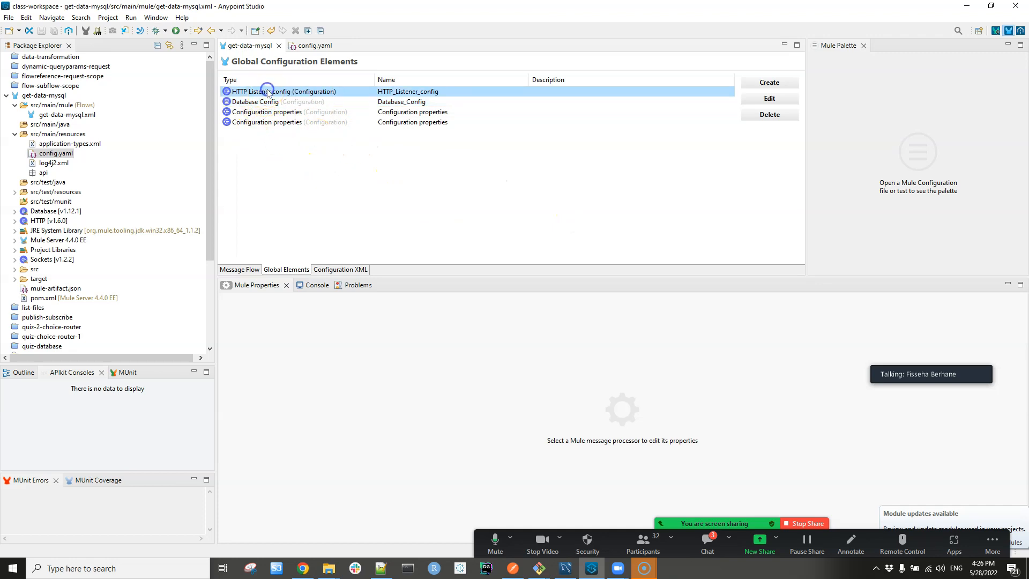
pyautogui.click(774, 101)
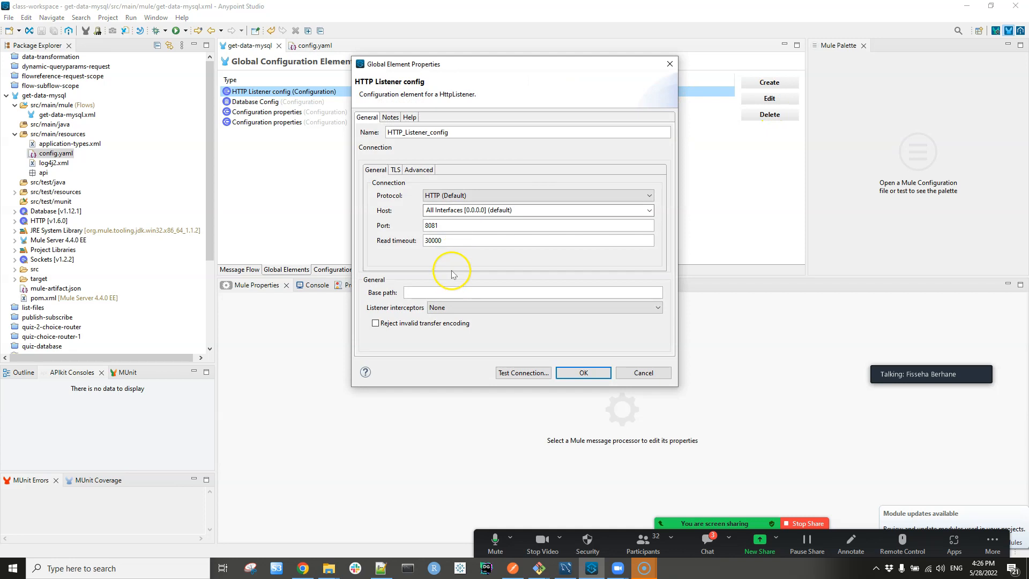
pyautogui.moveTo(454, 226); pyautogui.dragTo(388, 227)
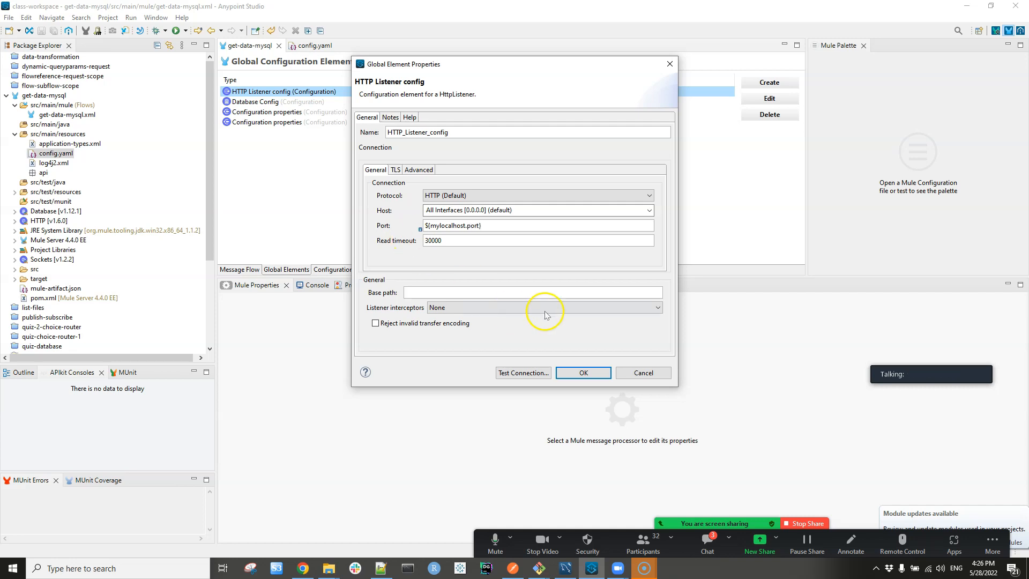
pyautogui.click(509, 377)
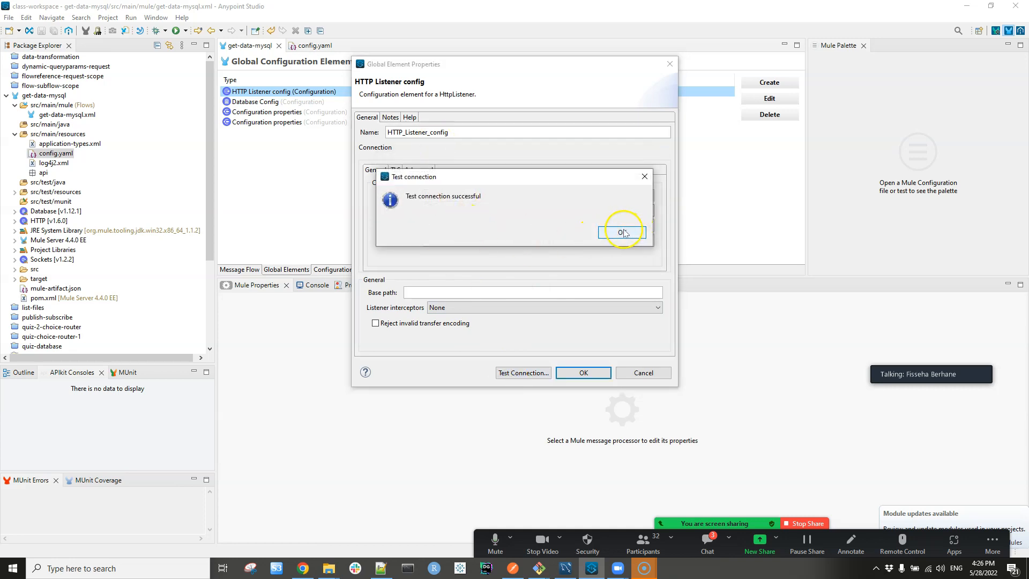
pyautogui.click(619, 232)
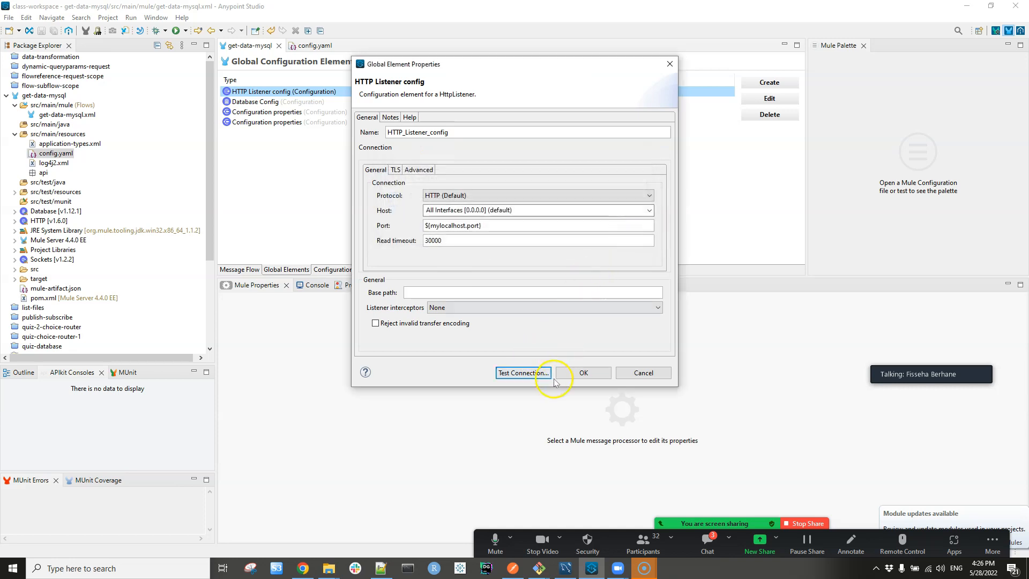
pyautogui.click(585, 372)
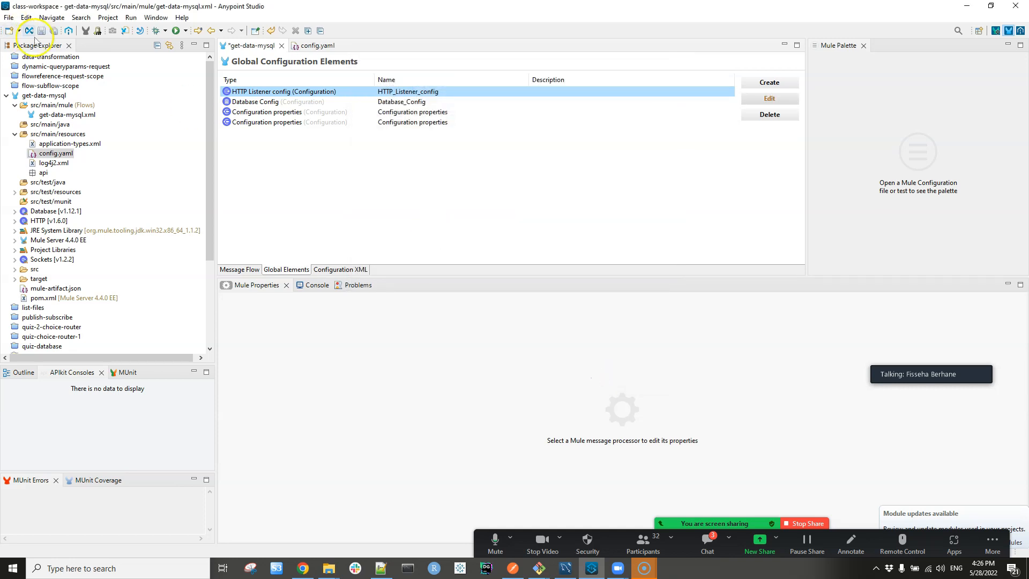
pyautogui.click(54, 30)
# - Read the Zoom meeting chat, minimize it, and bring the Google Slides deck forward
pyautogui.click(666, 305)
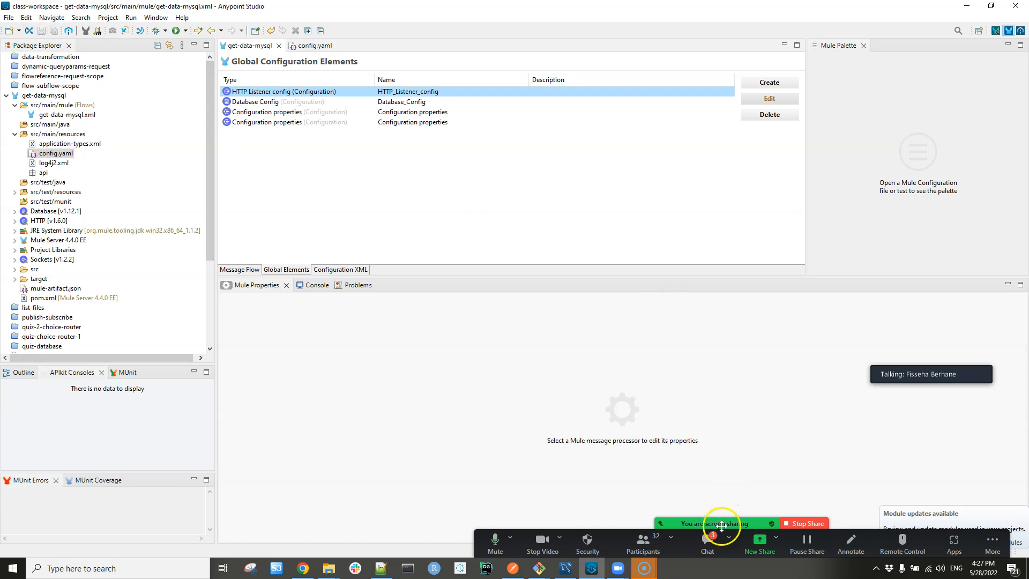
pyautogui.click(706, 540)
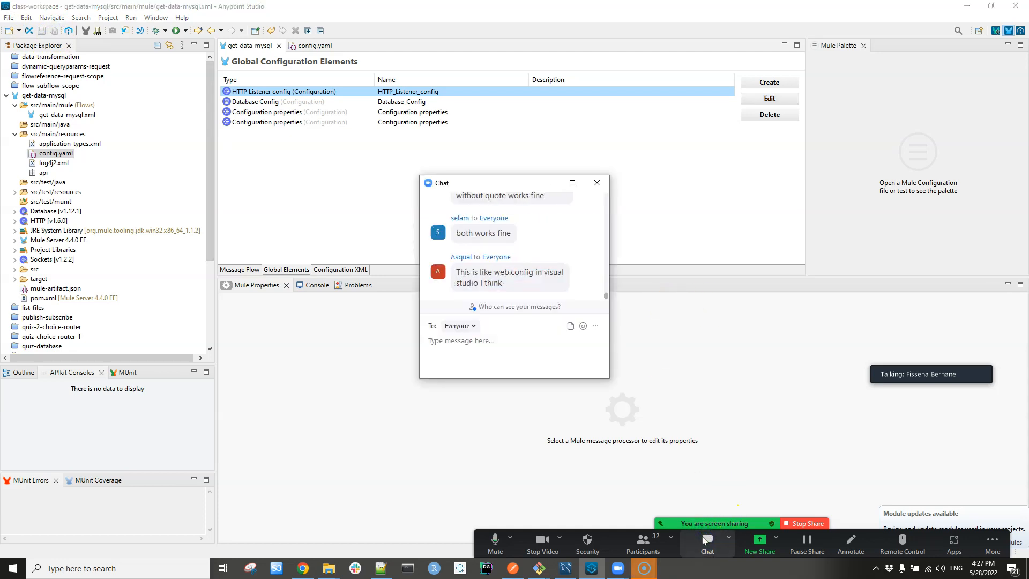
pyautogui.click(704, 540)
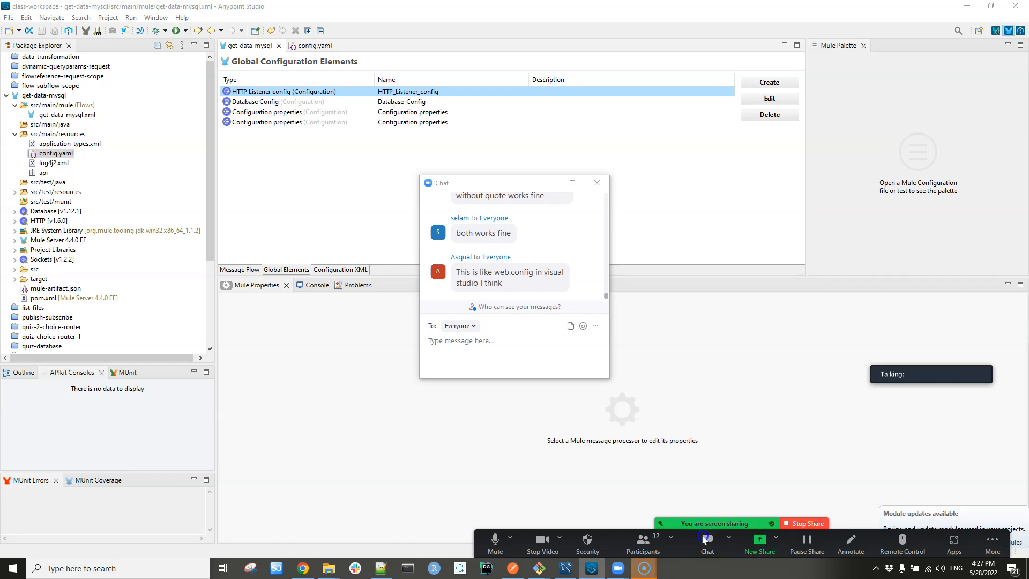
pyautogui.scroll(2, 577, 295)
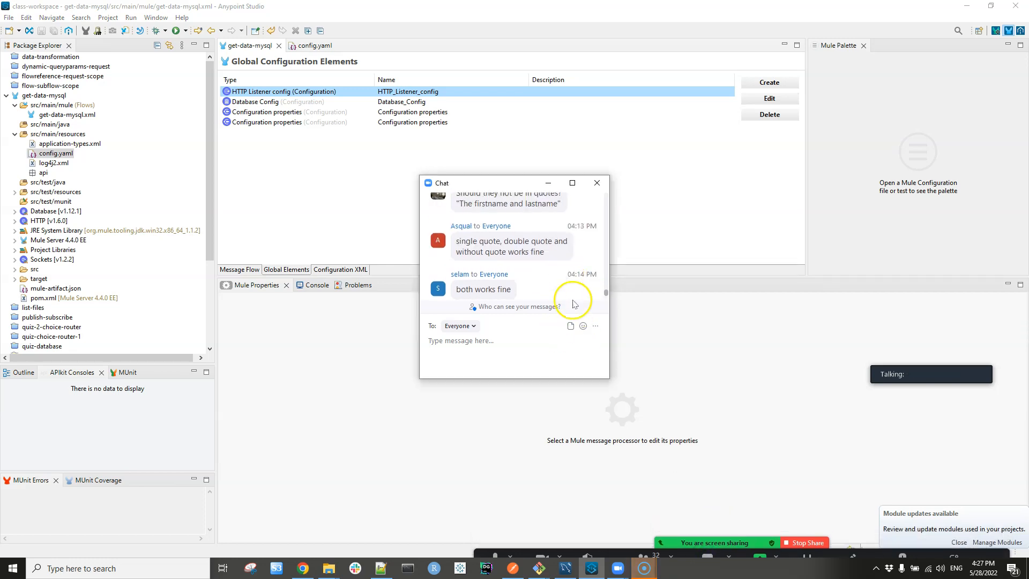
pyautogui.click(547, 182)
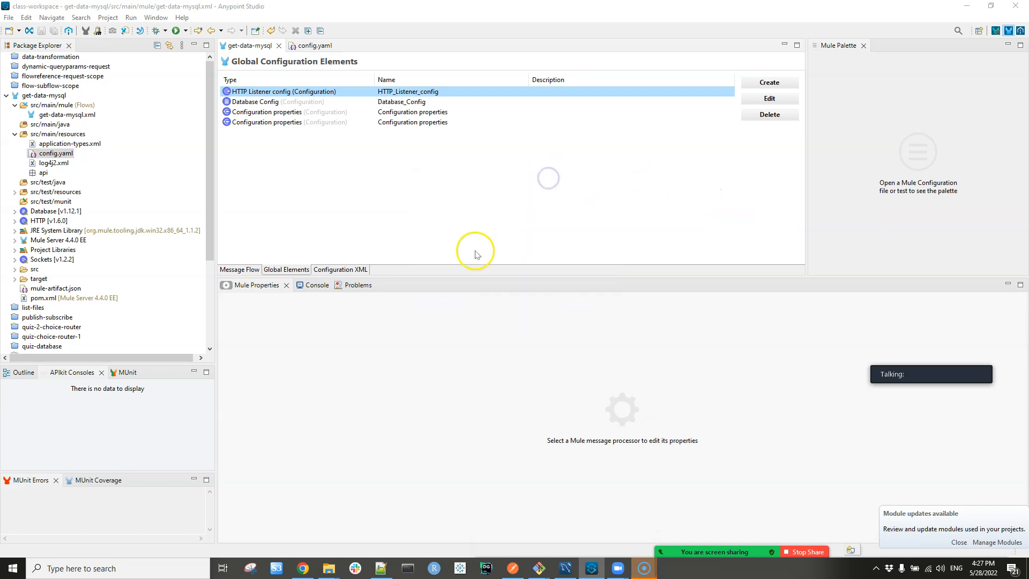
pyautogui.click(240, 269)
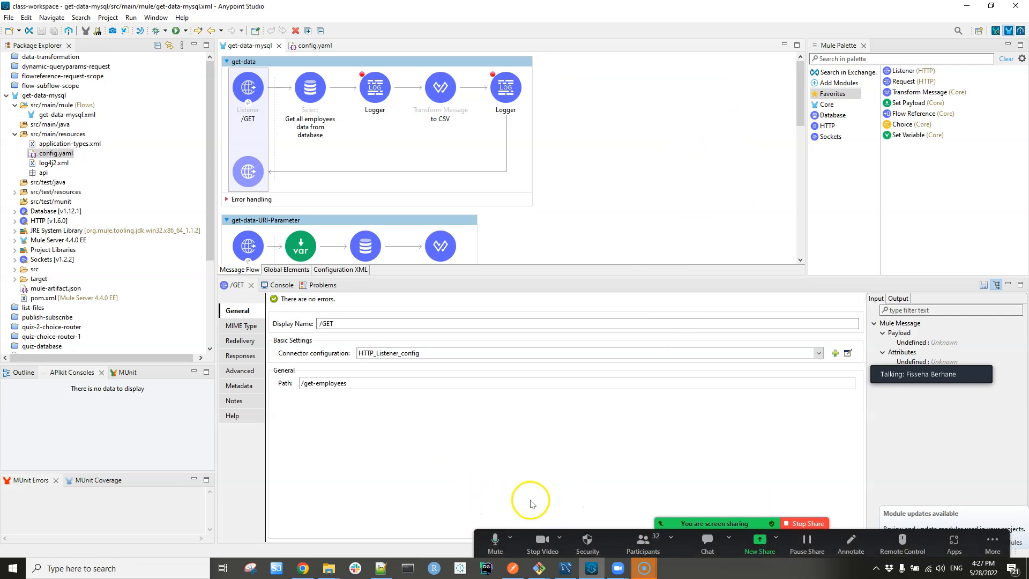
pyautogui.click(303, 568)
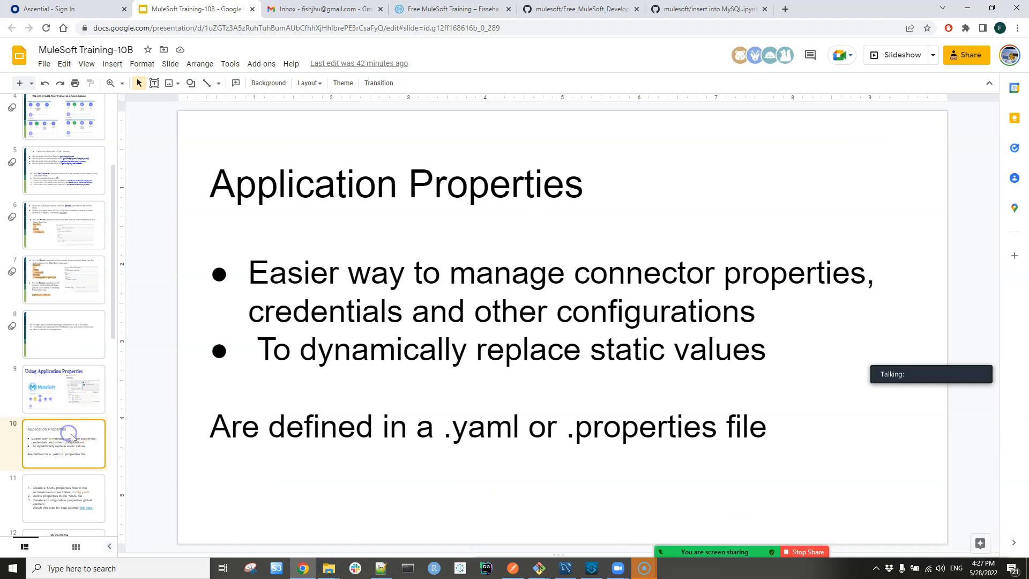
# - Go to slide 11 on the YAML properties steps, peek at the next slide, and return
pyautogui.scroll(-1, 71, 437)
pyautogui.click(68, 448)
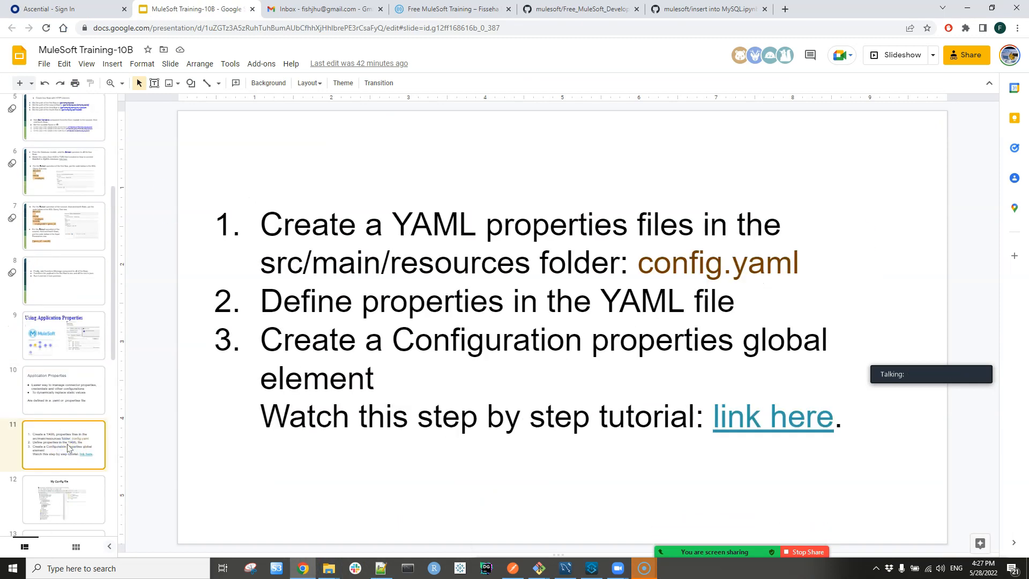
pyautogui.press('Down')
pyautogui.press('Down')
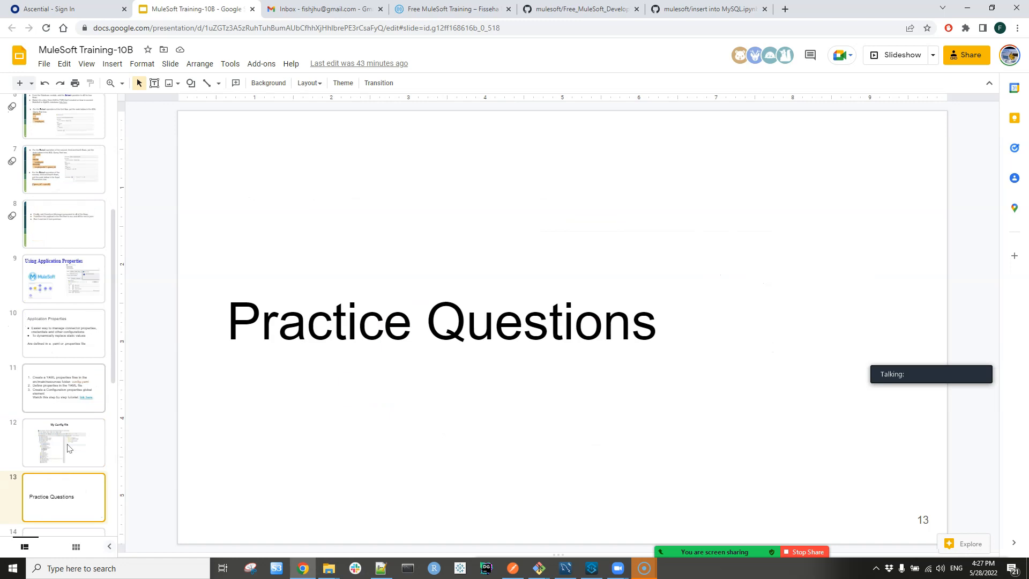
pyautogui.press('Up')
pyautogui.press('Up')
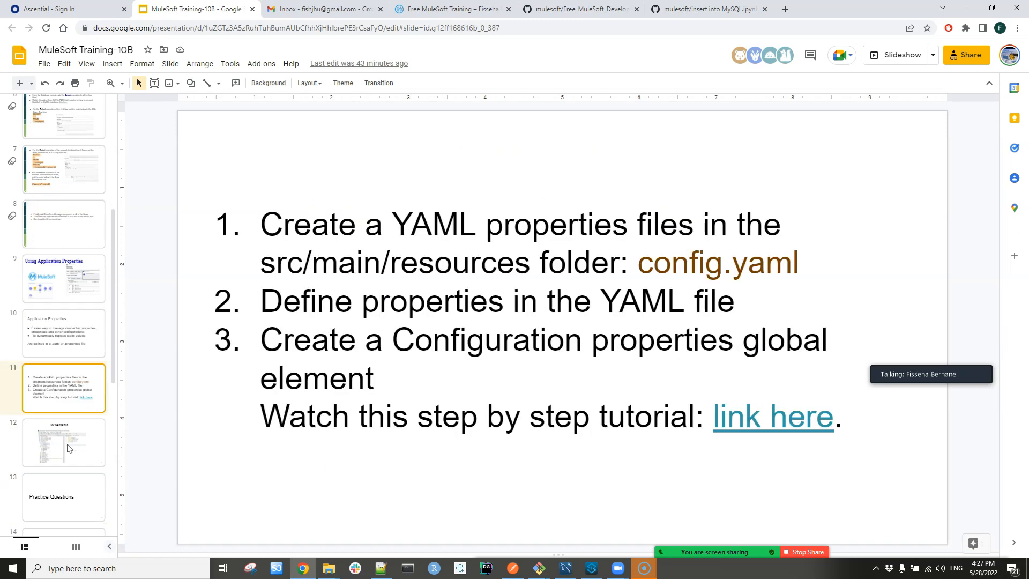